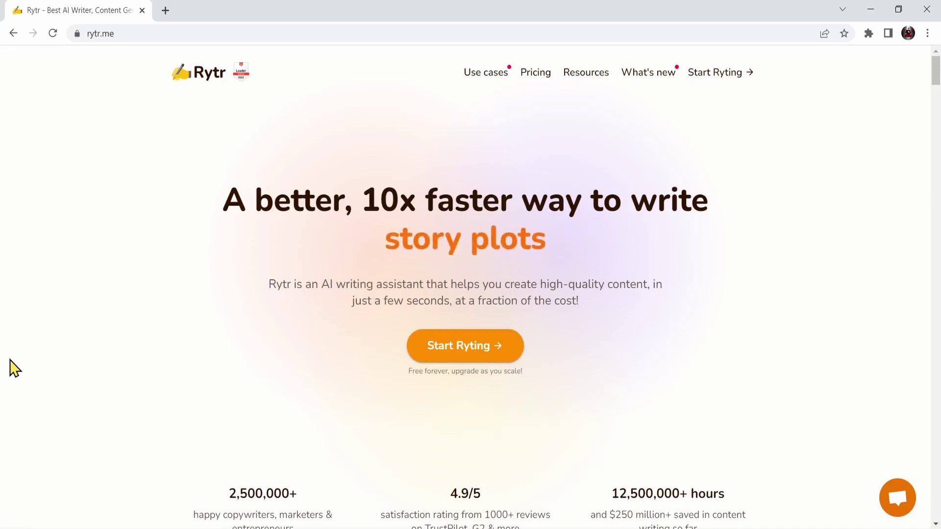
# Start Rytr's writing app and check the output language list, keeping English.
pyautogui.click(505, 358)
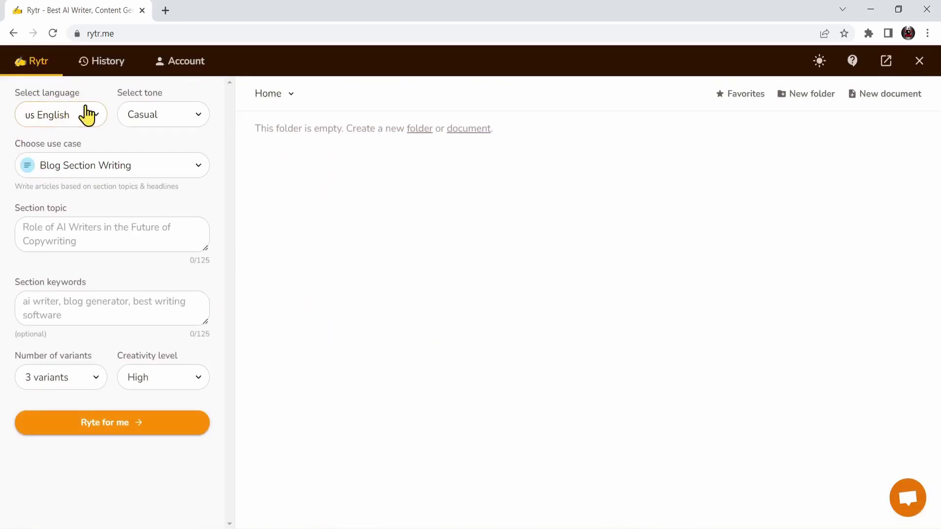
pyautogui.click(94, 123)
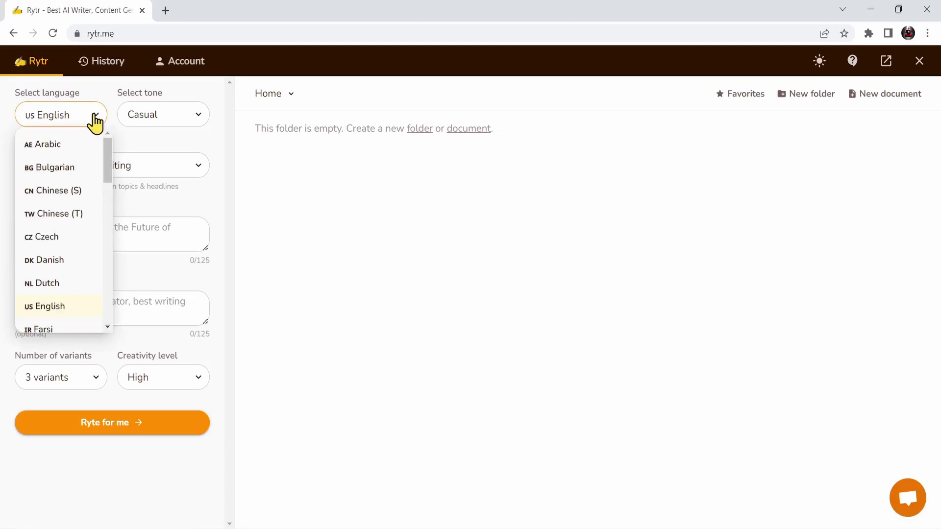
pyautogui.moveTo(105, 149); pyautogui.dragTo(114, 131)
pyautogui.click(114, 131)
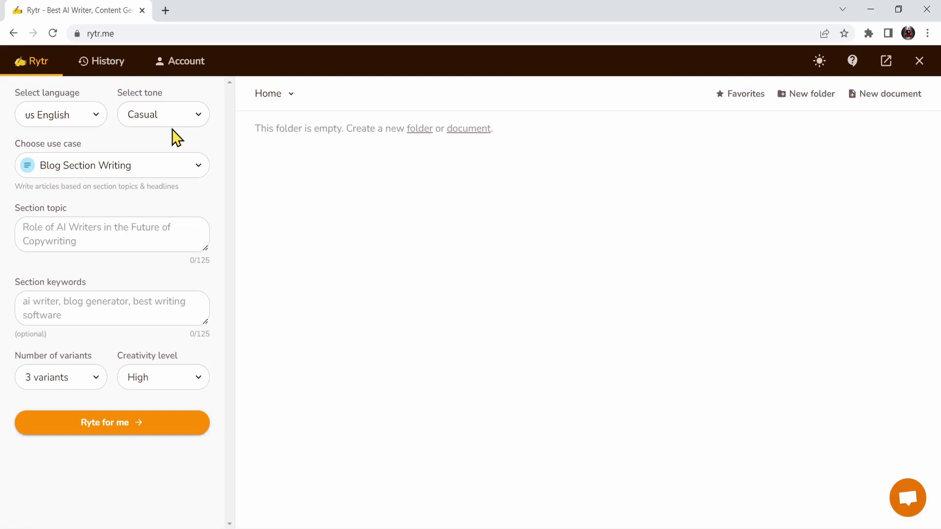
# Review the tone and use-case lists, keeping Casual tone and Blog Section Writing.
pyautogui.click(197, 118)
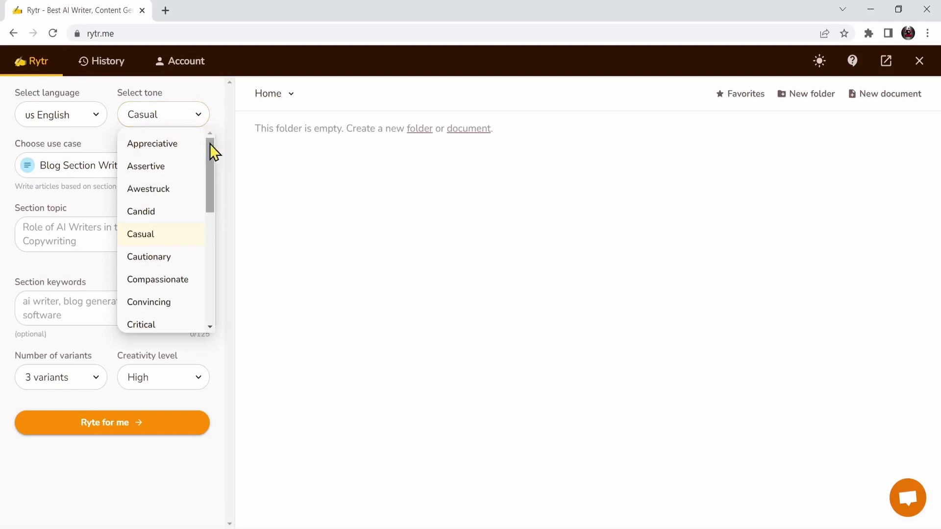
pyautogui.moveTo(210, 144)
pyautogui.mouseDown()
pyautogui.moveTo(204, 276)
pyautogui.moveTo(225, 153)
pyautogui.mouseUp()
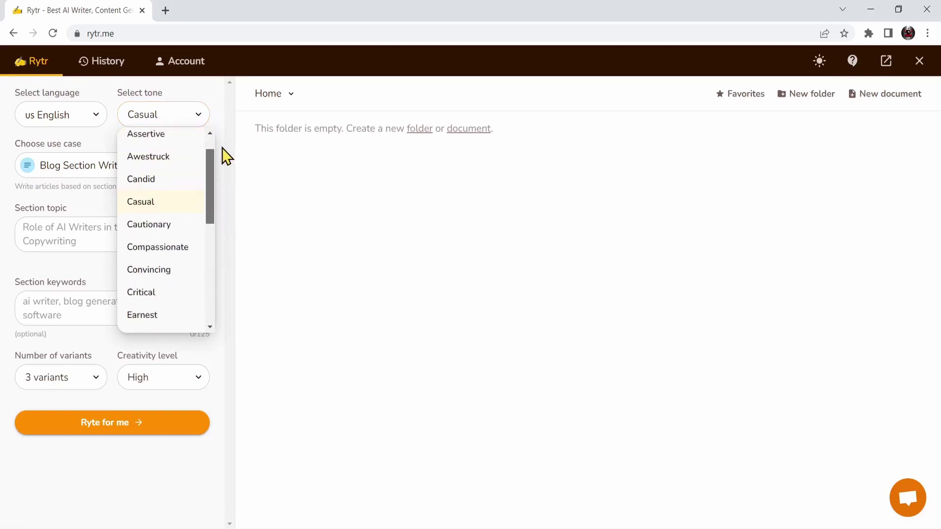
pyautogui.click(147, 210)
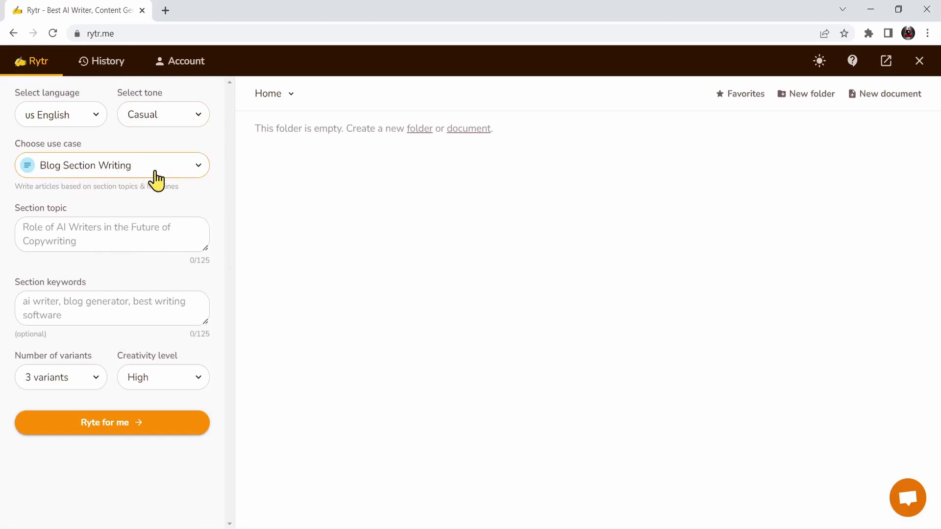
pyautogui.click(197, 169)
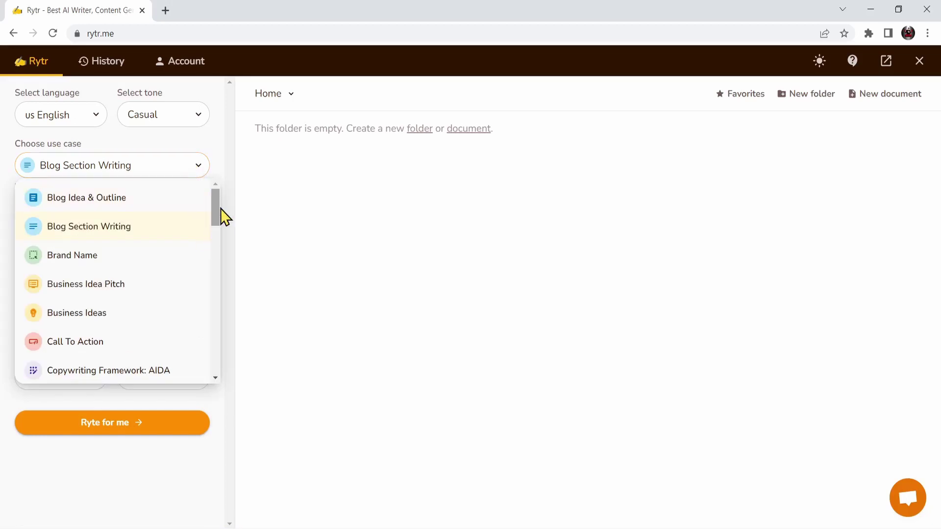
pyautogui.moveTo(215, 199)
pyautogui.mouseDown()
pyautogui.moveTo(215, 308)
pyautogui.moveTo(228, 201)
pyautogui.mouseUp()
pyautogui.click(202, 169)
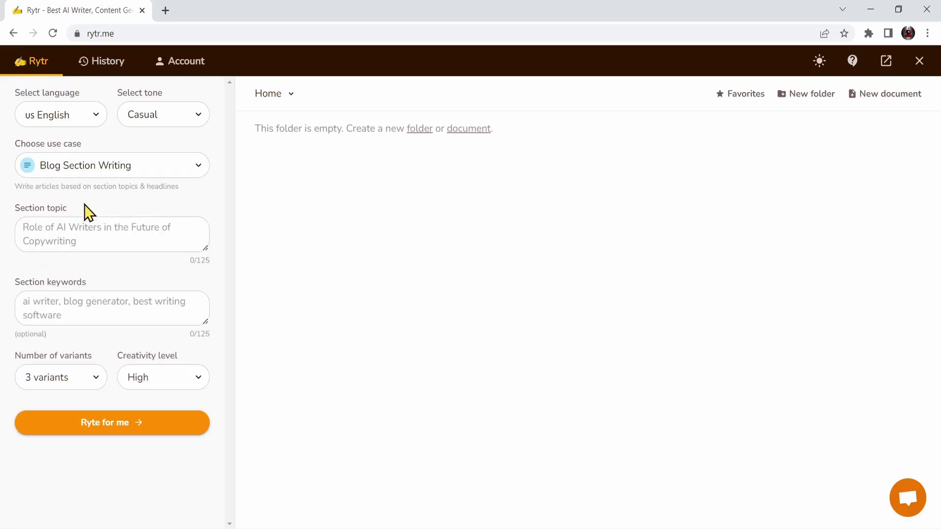
# Enter a section topic on the advantages of AI and related keywords starting with 'ai'.
pyautogui.click(31, 229)
pyautogui.write('The Advantages of AI and How can It influence the world and change it t')
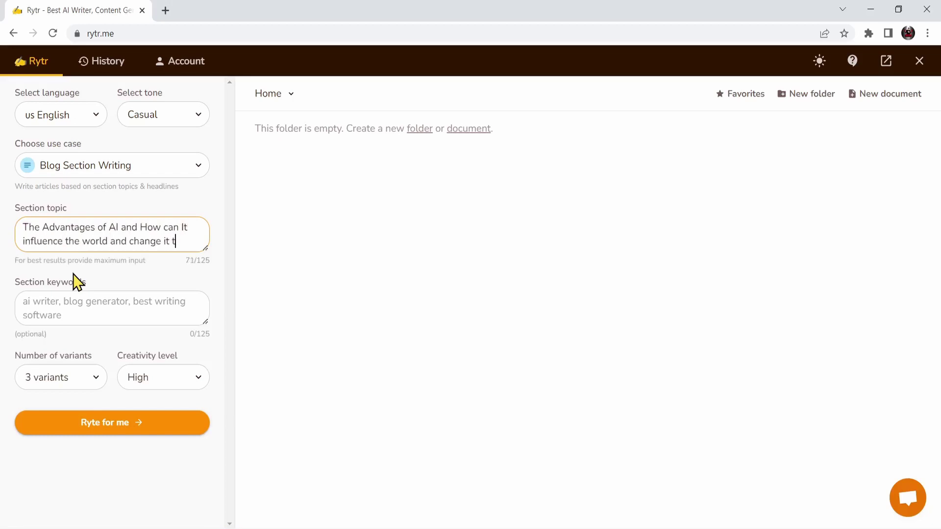
pyautogui.write('o a better place')
pyautogui.scroll(-1, 127, 229)
pyautogui.scroll(1, 132, 234)
pyautogui.scroll(-1, 130, 236)
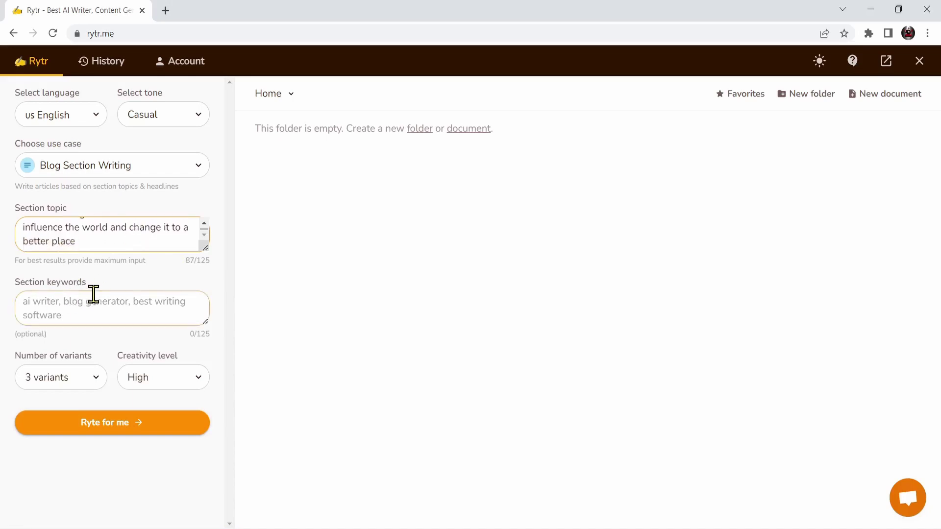
pyautogui.click(97, 301)
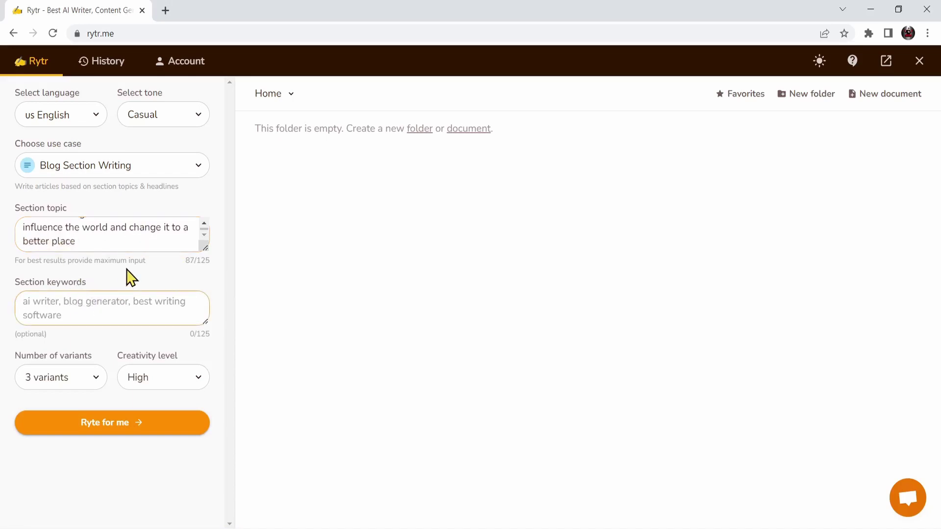
pyautogui.write('ai, artificial intelligence, mach')
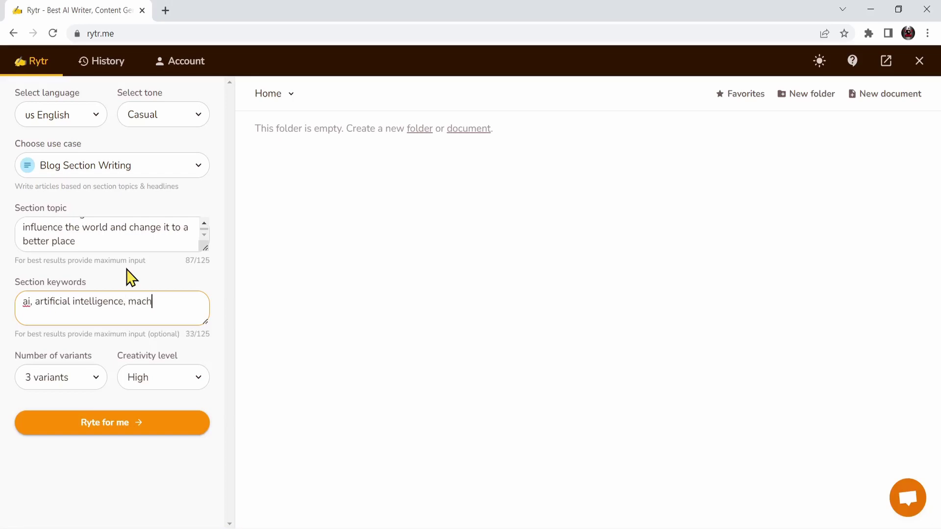
pyautogui.write('ing, programming, future')
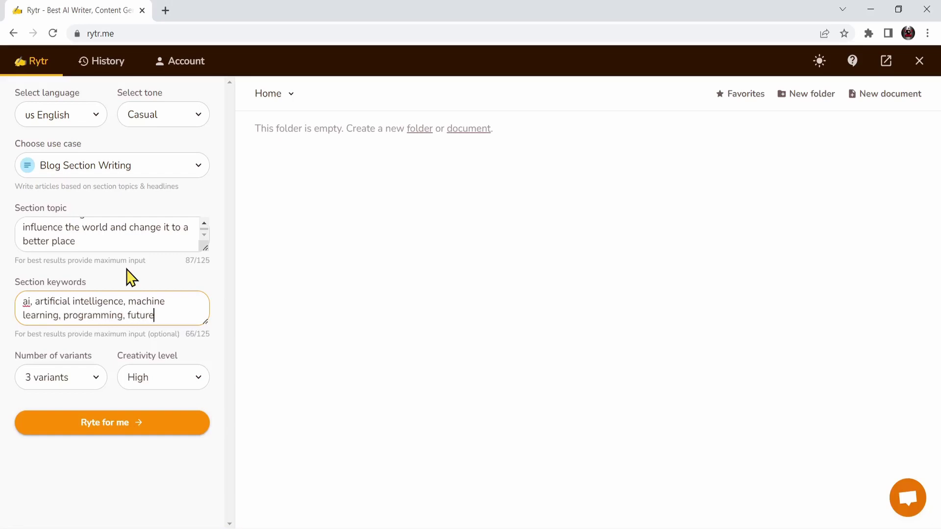
pyautogui.write('ology')
pyautogui.scroll(1, 97, 304)
pyautogui.scroll(-1, 96, 308)
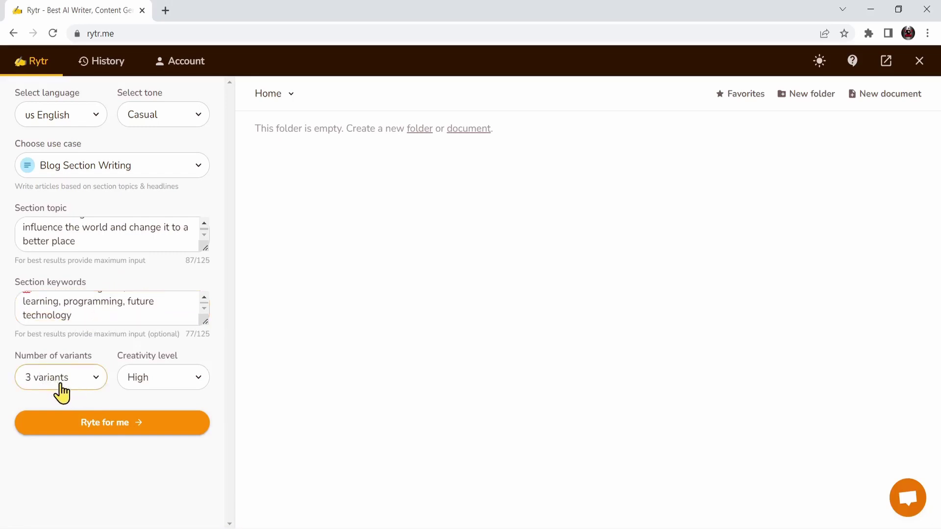
# Keep 3 variants and High creativity, then generate the blog section.
pyautogui.click(84, 381)
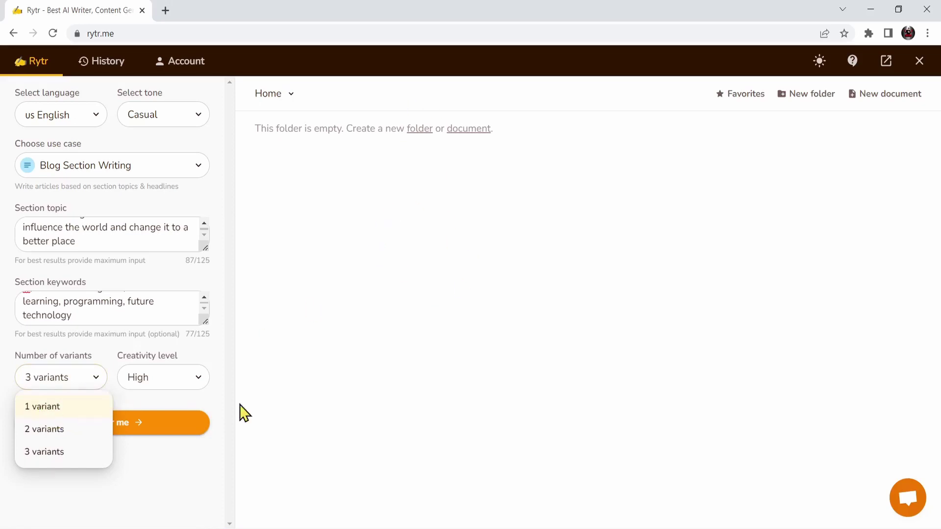
pyautogui.click(47, 453)
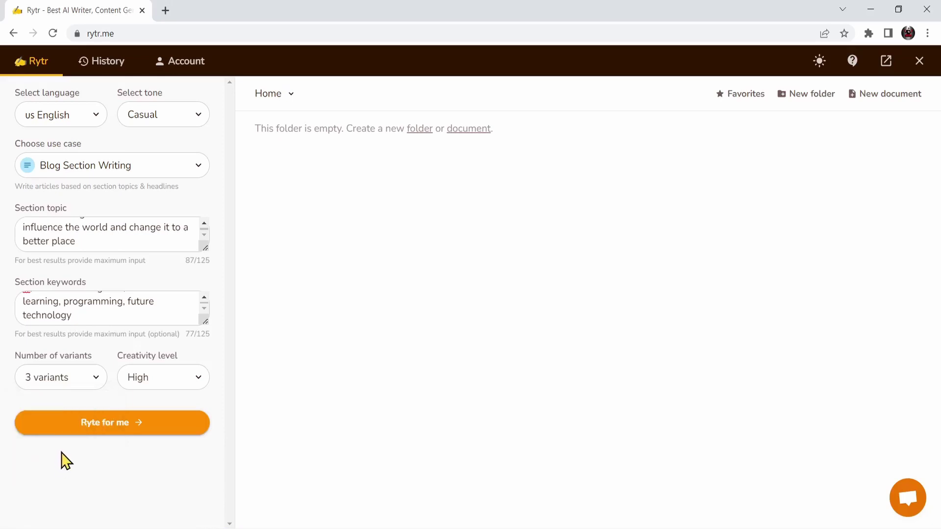
pyautogui.click(189, 388)
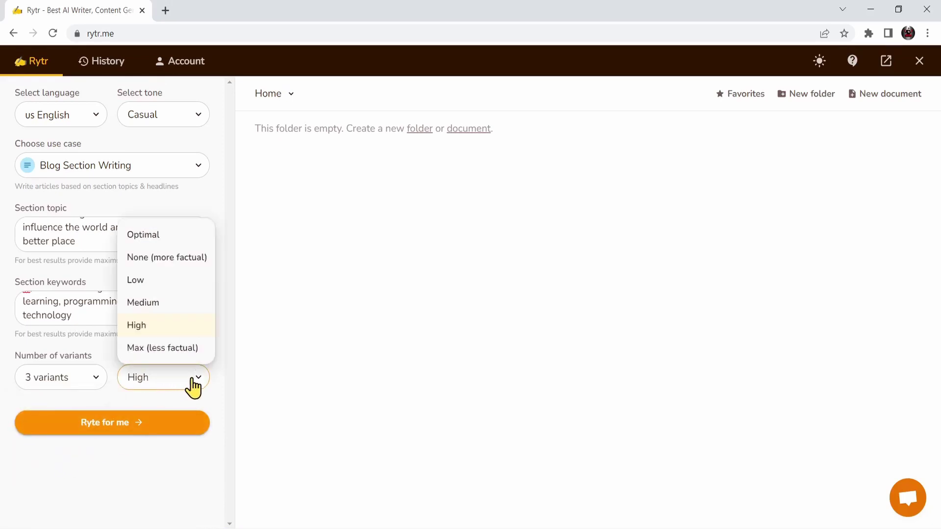
pyautogui.click(163, 326)
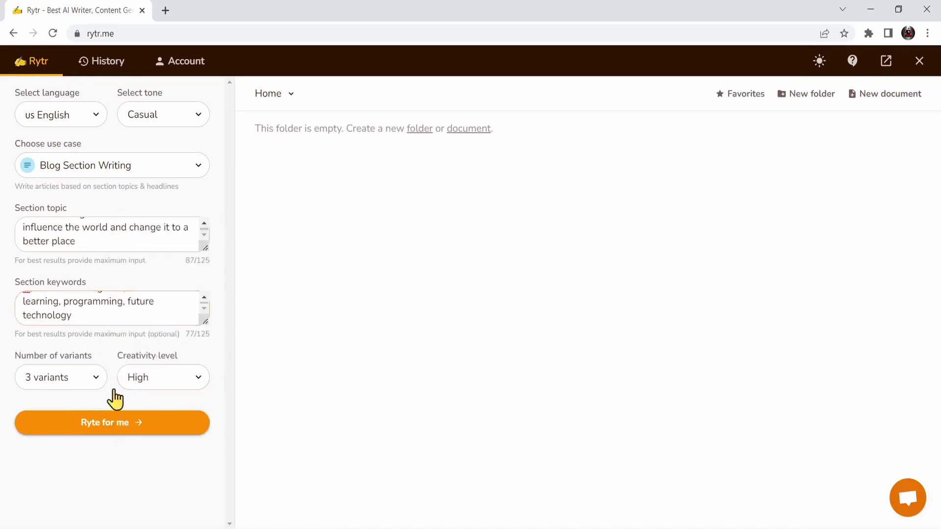
pyautogui.click(108, 426)
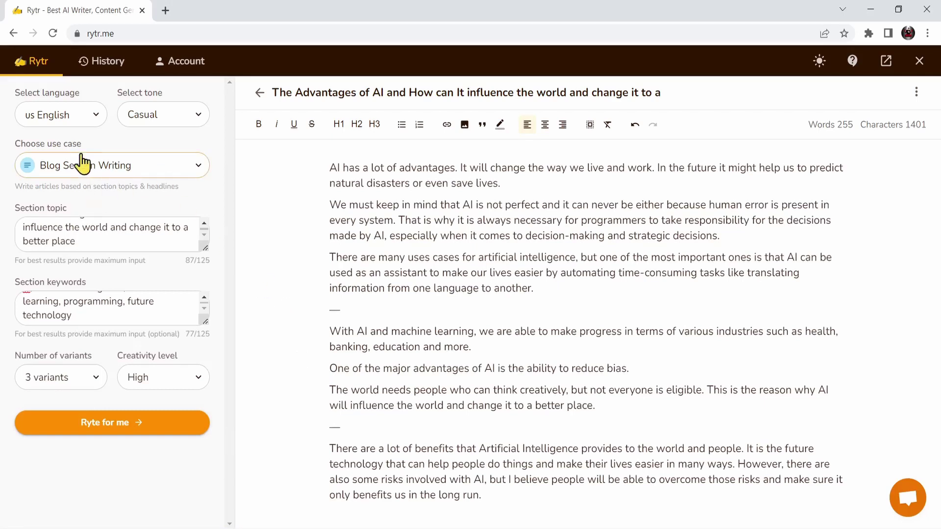
# Browse Rytr's use-case list beside the generated 255-word draft.
pyautogui.click(192, 170)
pyautogui.moveTo(217, 201)
pyautogui.mouseDown()
pyautogui.moveTo(233, 273)
pyautogui.moveTo(231, 204)
pyautogui.mouseUp()
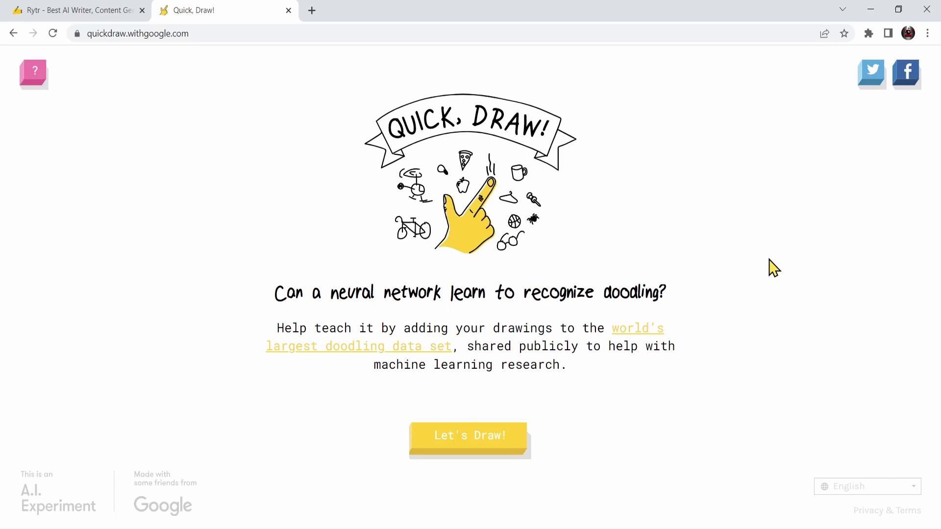
# Start Quick, Draw!, erase and redraw the candle attempt, then skip to the pencil prompt.
pyautogui.click(463, 437)
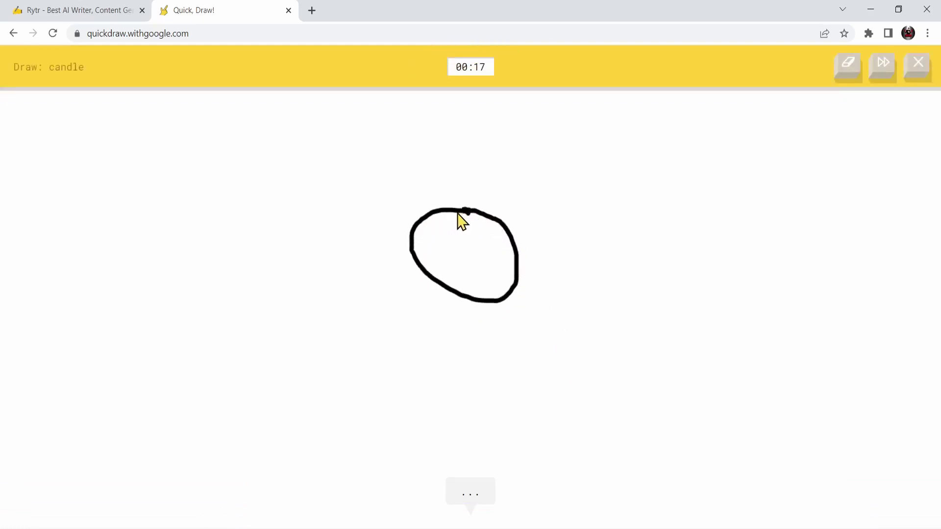
pyautogui.click(846, 75)
pyautogui.moveTo(430, 217)
pyautogui.mouseDown()
pyautogui.moveTo(432, 246)
pyautogui.moveTo(470, 284)
pyautogui.moveTo(474, 216)
pyautogui.moveTo(435, 219)
pyautogui.mouseUp()
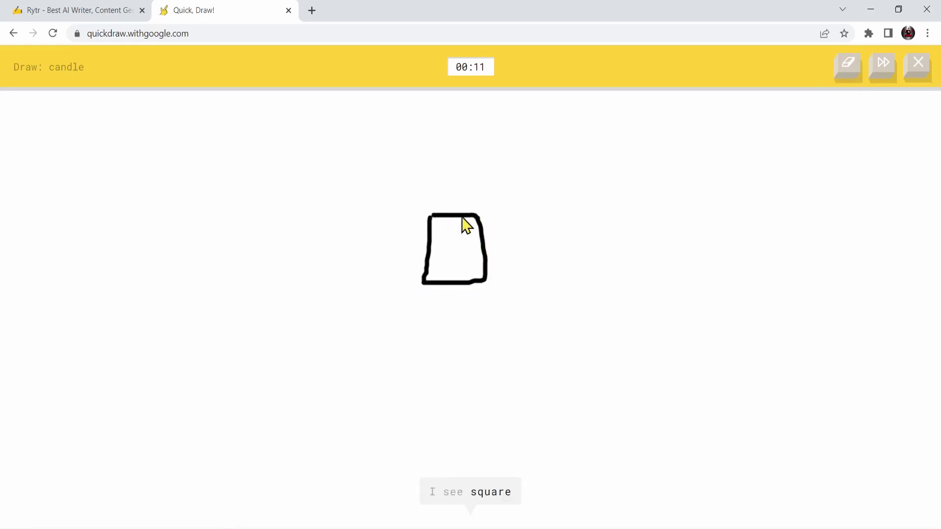
pyautogui.click(875, 73)
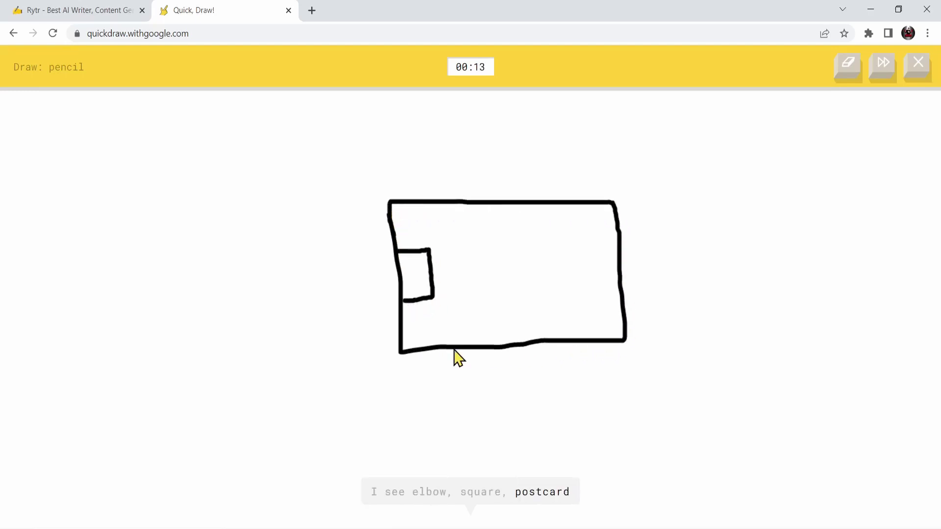
# Sketch a truck with two wheels for pencil, erase it, and draw new strokes until time ends.
pyautogui.moveTo(454, 350); pyautogui.dragTo(466, 376)
pyautogui.moveTo(553, 343)
pyautogui.mouseDown()
pyautogui.moveTo(544, 344)
pyautogui.moveTo(580, 359)
pyautogui.moveTo(564, 341)
pyautogui.mouseUp()
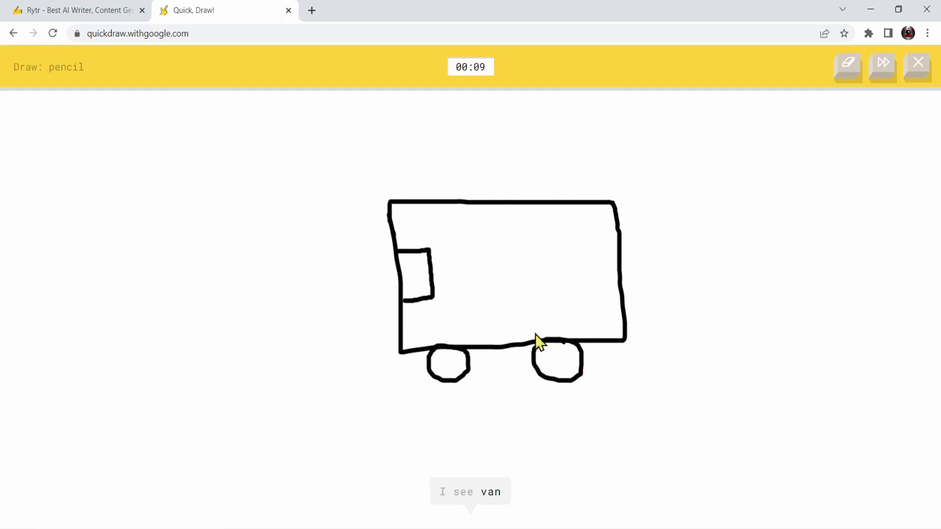
pyautogui.click(847, 71)
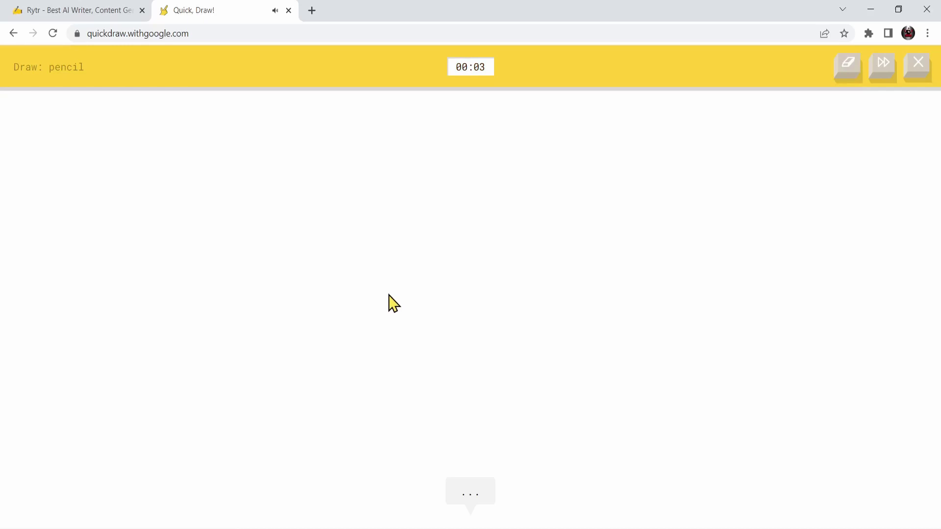
pyautogui.moveTo(387, 293)
pyautogui.mouseDown()
pyautogui.moveTo(636, 256)
pyautogui.moveTo(442, 322)
pyautogui.moveTo(382, 295)
pyautogui.mouseUp()
pyautogui.moveTo(430, 324)
pyautogui.mouseDown()
pyautogui.moveTo(433, 332)
pyautogui.moveTo(461, 316)
pyautogui.mouseUp()
pyautogui.moveTo(597, 314)
pyautogui.mouseDown()
pyautogui.moveTo(544, 345)
pyautogui.moveTo(571, 316)
pyautogui.mouseUp()
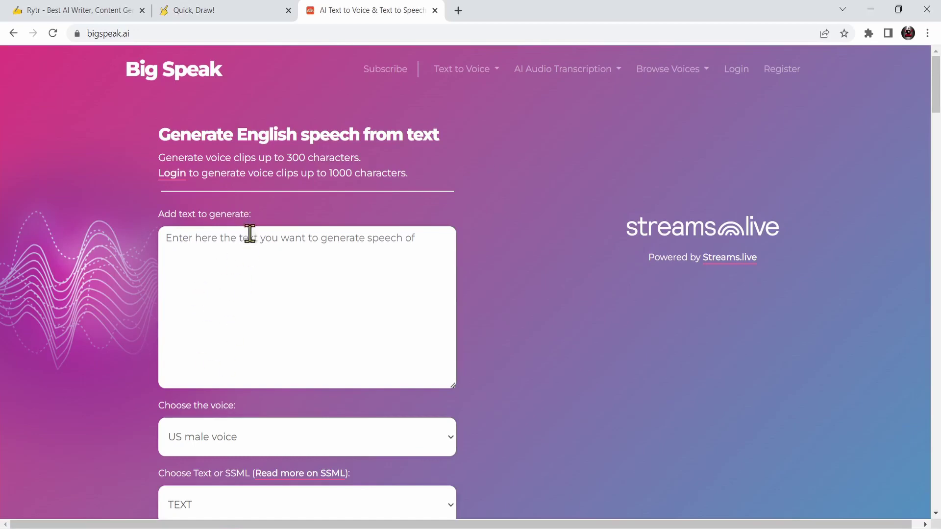
# Check Big Speak's voice list, keeping US male voice, and return to the form's top.
pyautogui.scroll(-3, 247, 256)
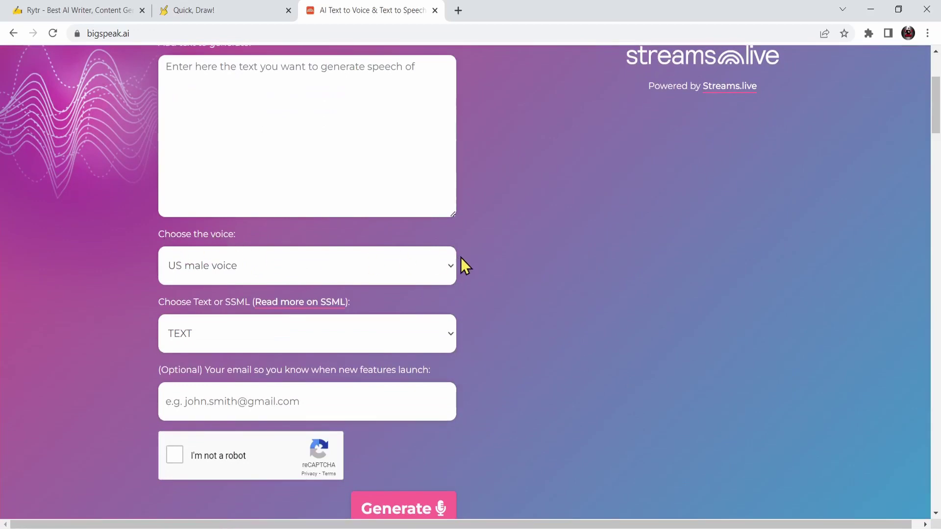
pyautogui.click(449, 265)
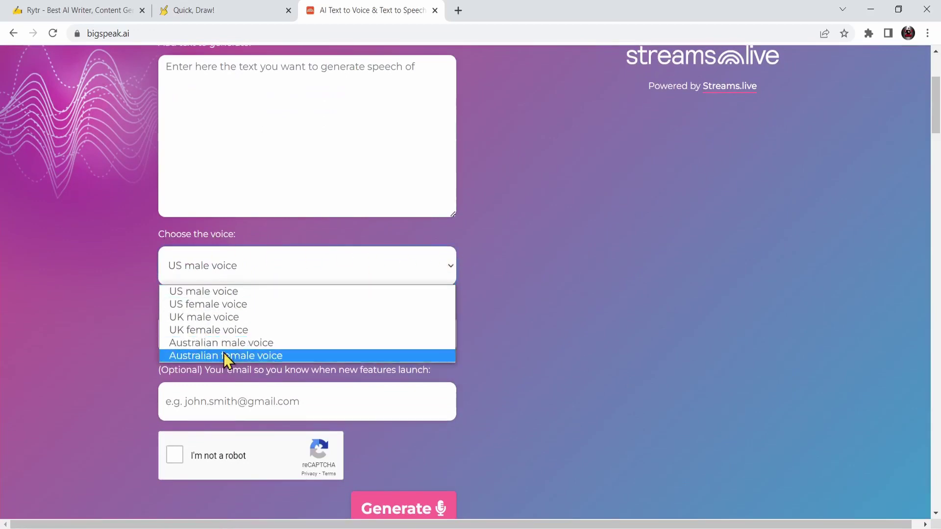
pyautogui.click(451, 268)
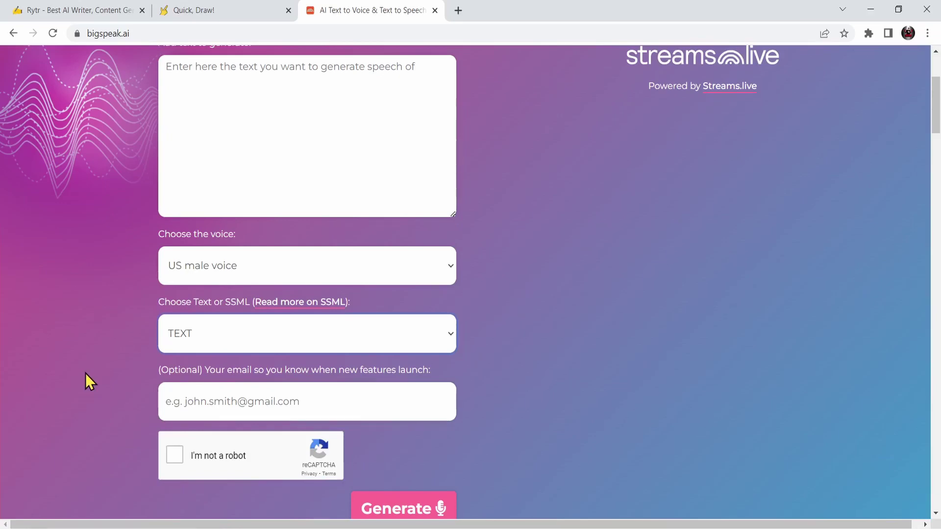
pyautogui.scroll(4, 98, 370)
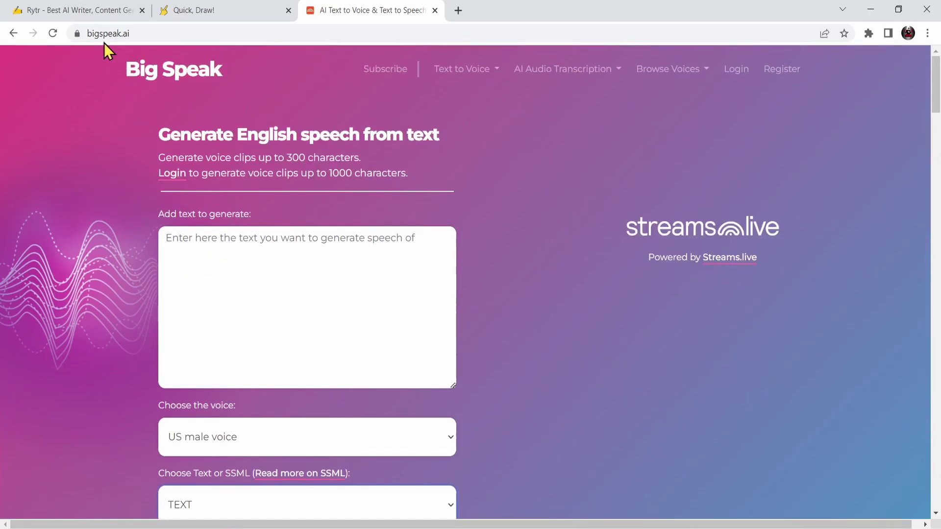
# Copy the Rytr paragraph about AI and machine learning into Big Speak's text box.
pyautogui.click(87, 12)
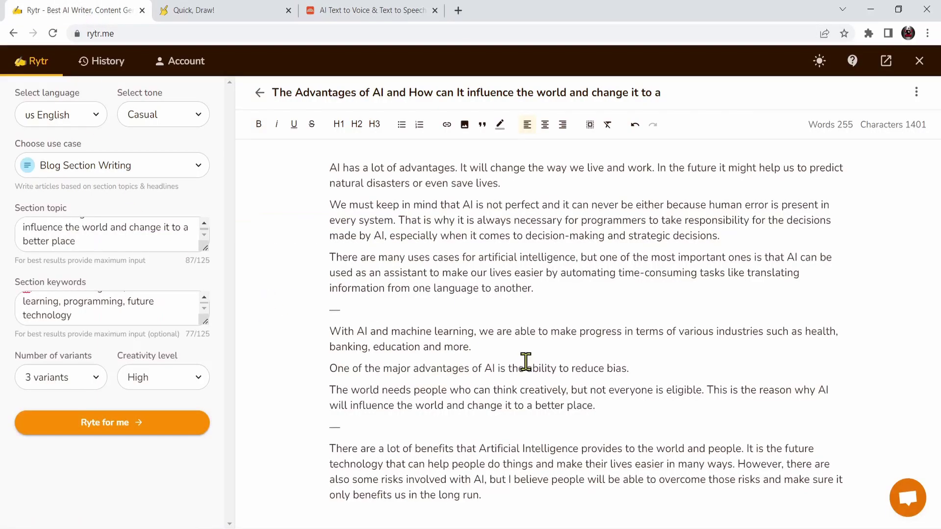
pyautogui.moveTo(472, 347); pyautogui.dragTo(326, 330)
pyautogui.hotkey('ctrl', 'c')
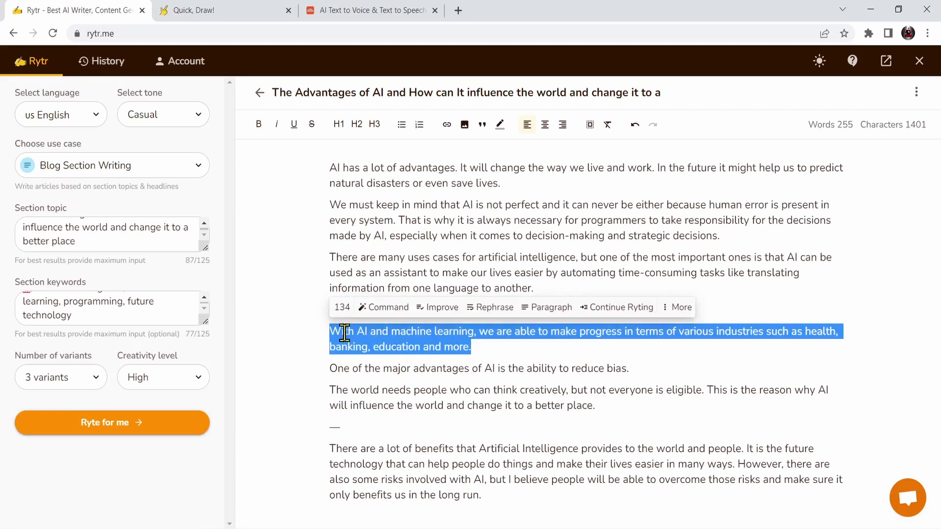
pyautogui.click(372, 10)
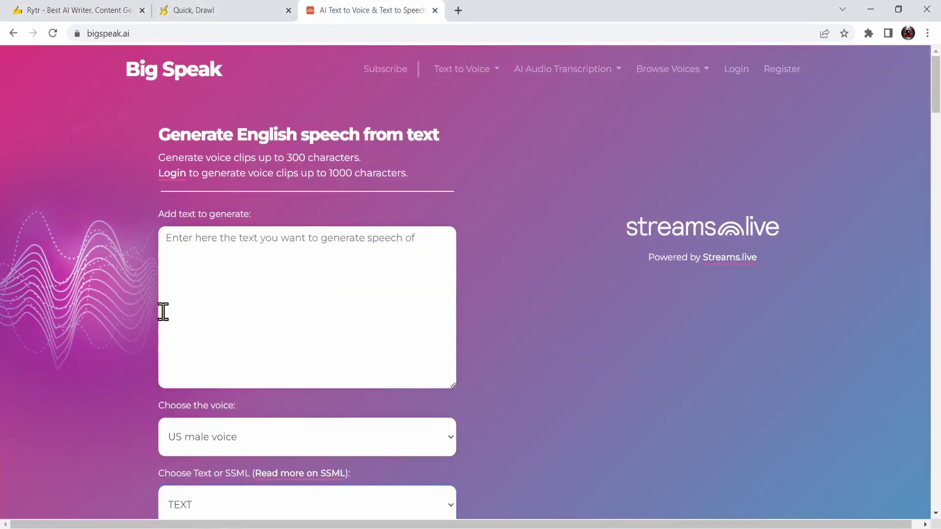
pyautogui.click(189, 252)
pyautogui.hotkey('ctrl', 'v')
# Choose the UK male voice, pass the reCAPTCHA, and generate the speech.
pyautogui.scroll(-2, 319, 346)
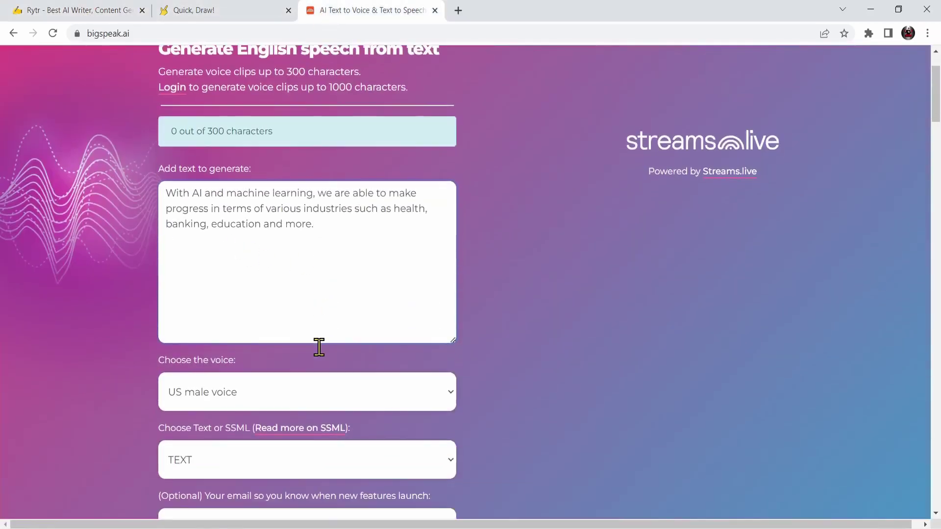
pyautogui.click(449, 389)
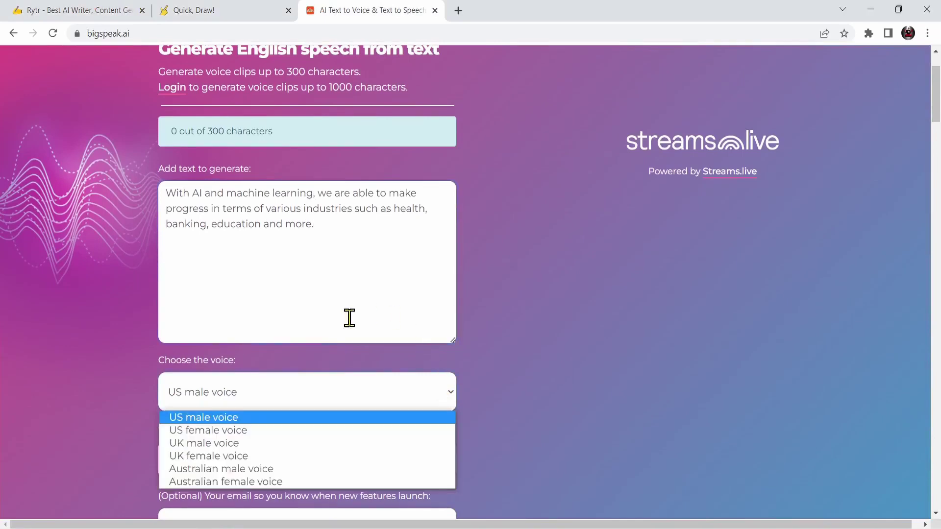
pyautogui.click(242, 443)
pyautogui.scroll(-4, 344, 369)
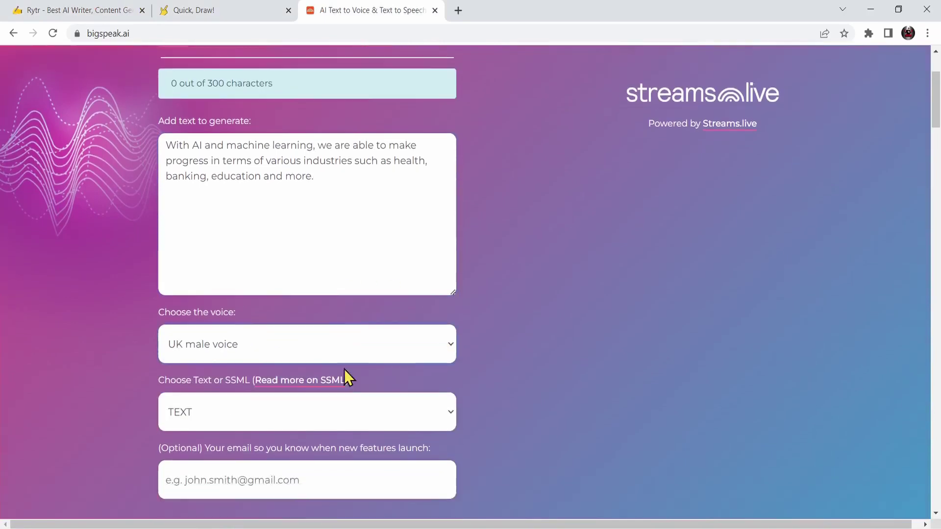
pyautogui.click(169, 415)
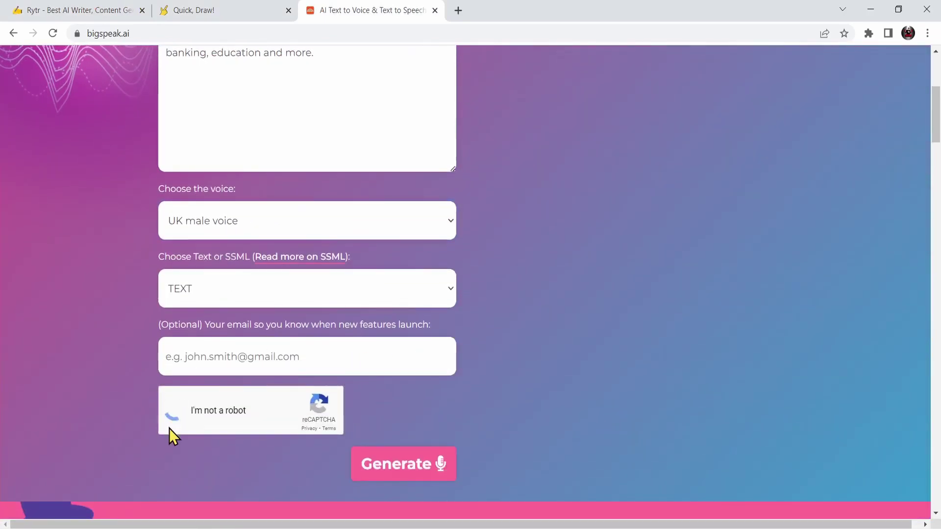
pyautogui.click(381, 465)
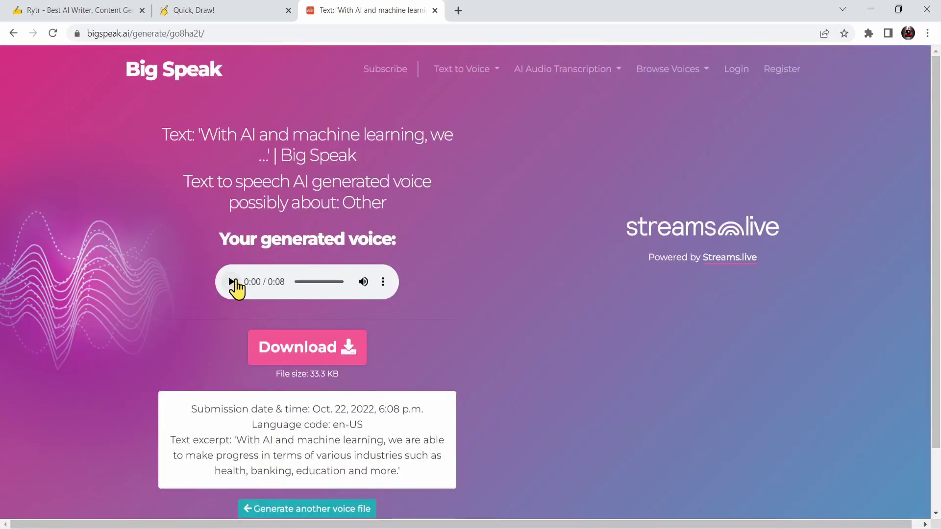
# Play the 8-second UK male voice clip and scroll through the results page.
pyautogui.click(234, 287)
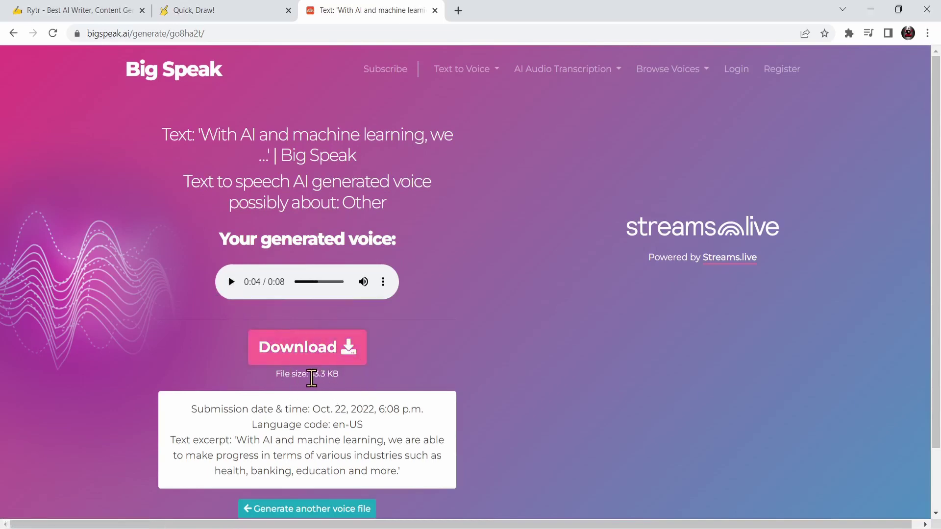
pyautogui.scroll(-2, 413, 348)
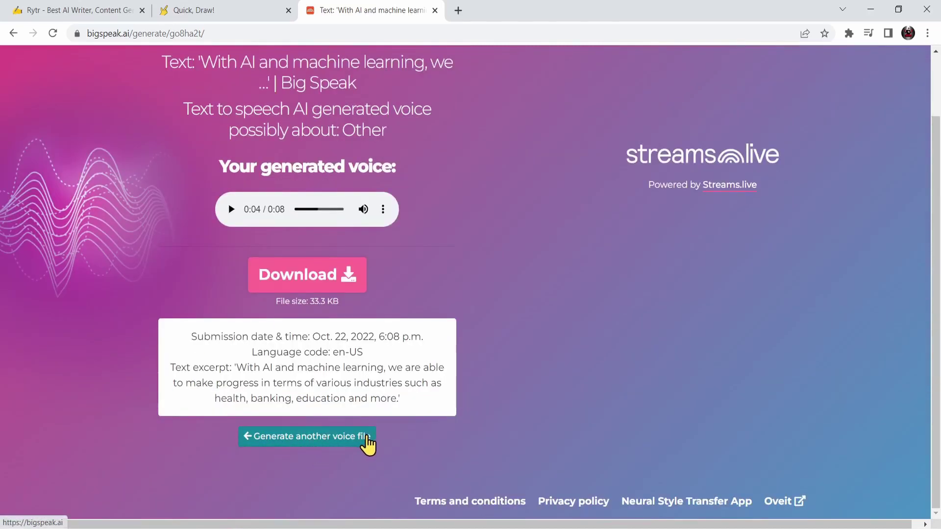
pyautogui.scroll(2, 502, 380)
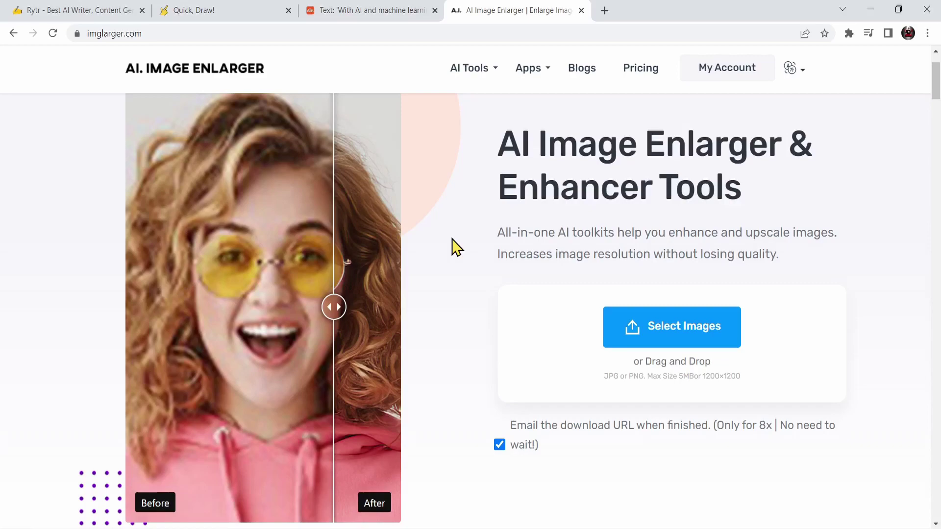
# Scroll through imglarger's AI tool cards down to the Background Remover and back up.
pyautogui.scroll(-5, 441, 248)
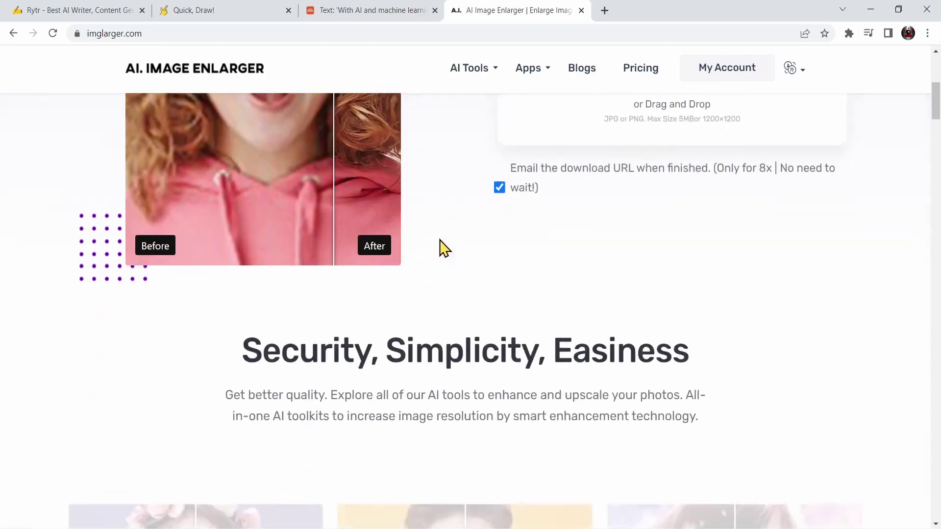
pyautogui.scroll(-7, 440, 241)
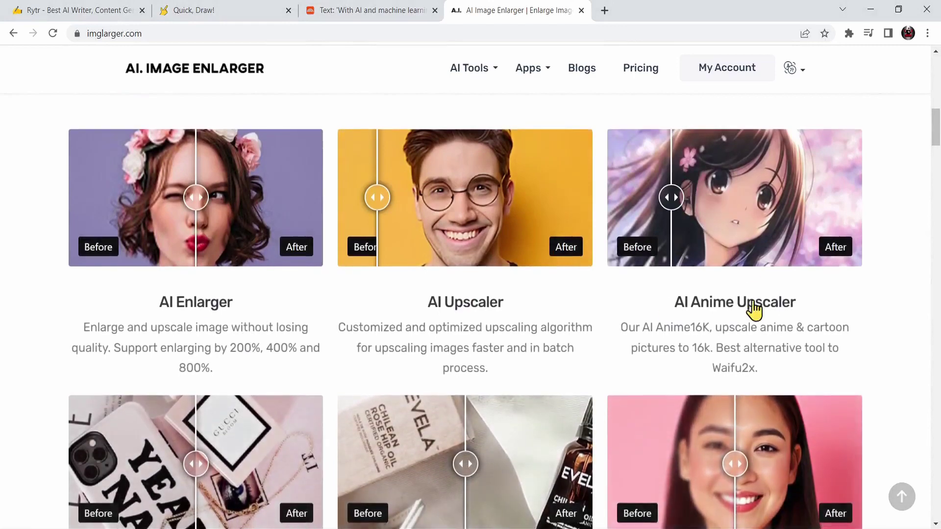
pyautogui.scroll(-8, 469, 252)
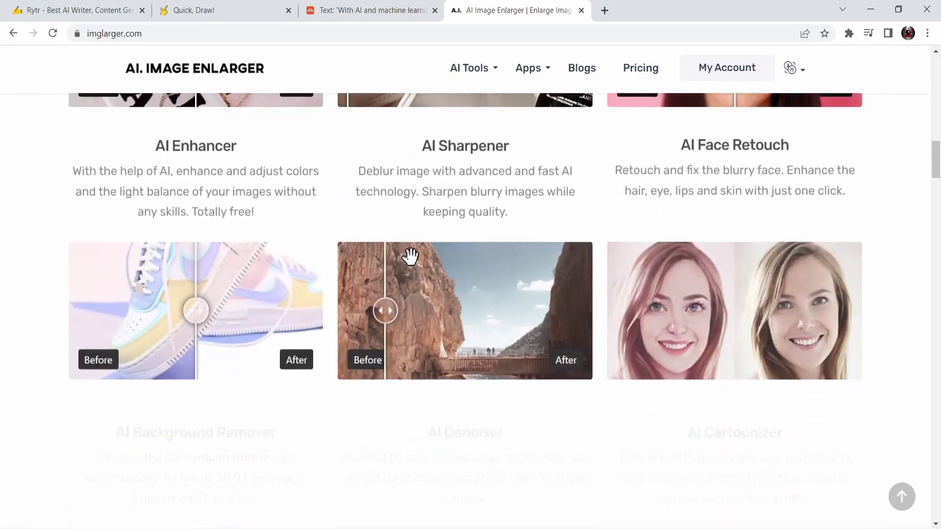
pyautogui.scroll(-7, 441, 264)
pyautogui.scroll(3, 613, 294)
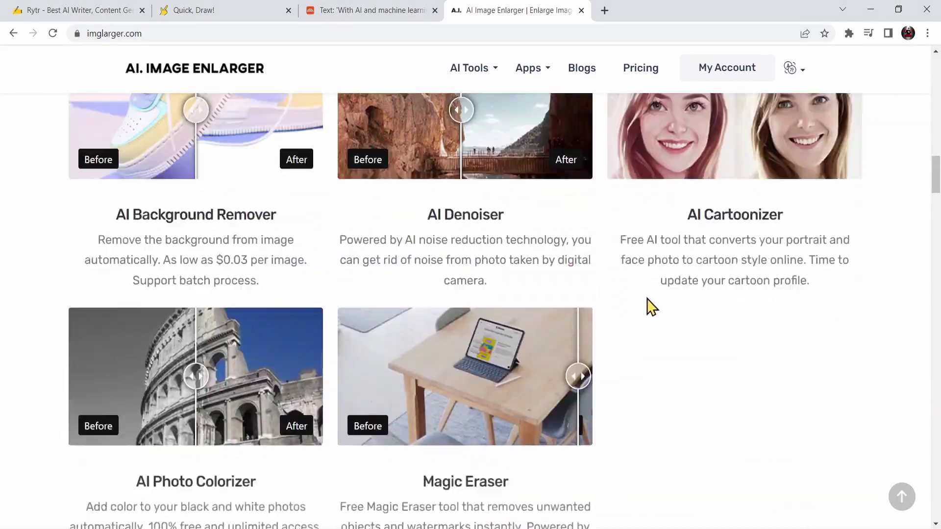
pyautogui.scroll(4, 647, 307)
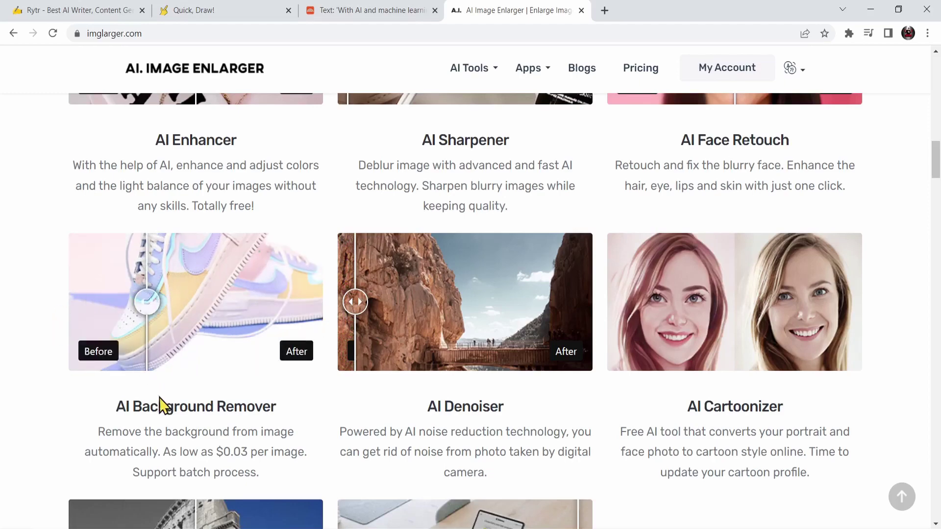
# Upload External-Hard-Drive-Hero to AI Background Remover, process it, and open the 1200×628 PNG result.
pyautogui.click(180, 362)
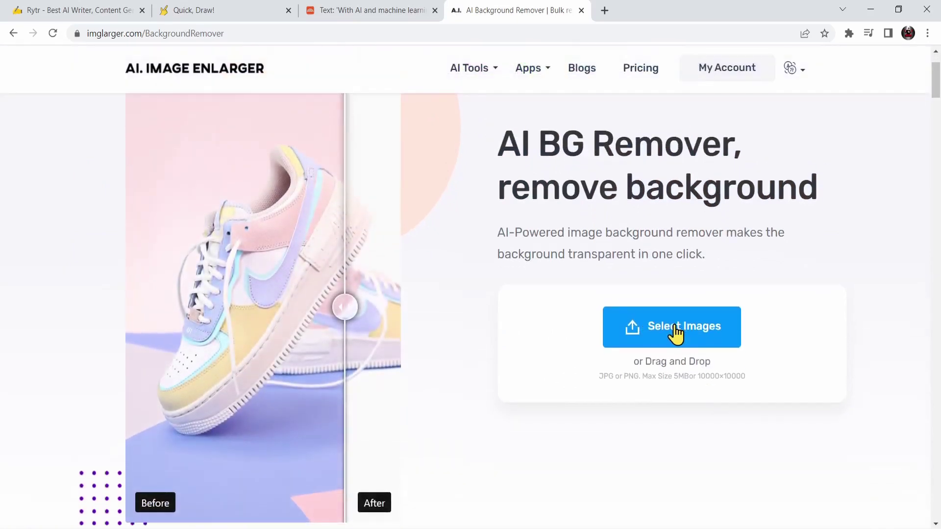
pyautogui.click(675, 326)
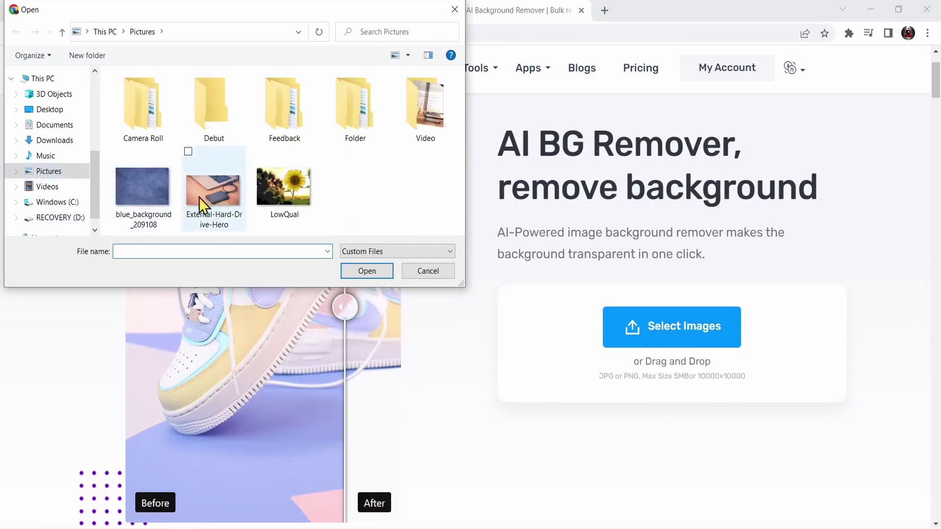
pyautogui.click(202, 196)
pyautogui.click(370, 272)
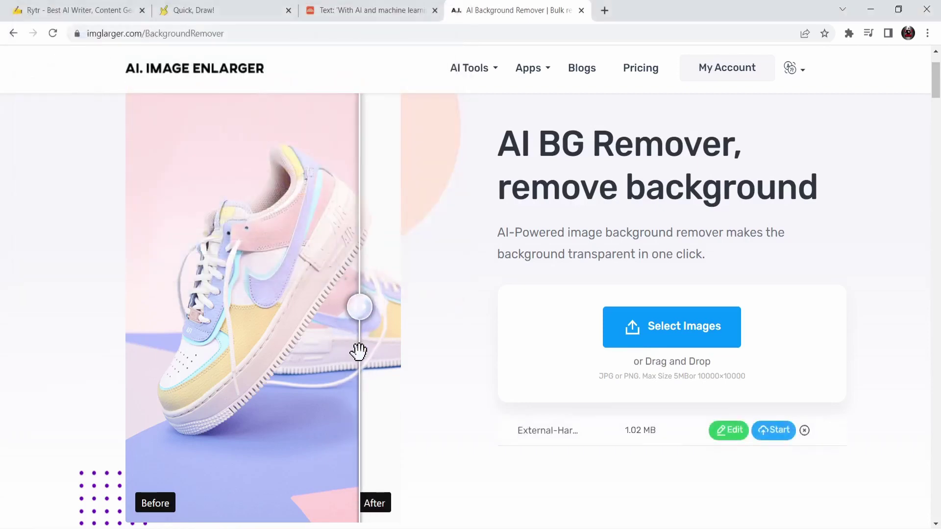
pyautogui.click(774, 432)
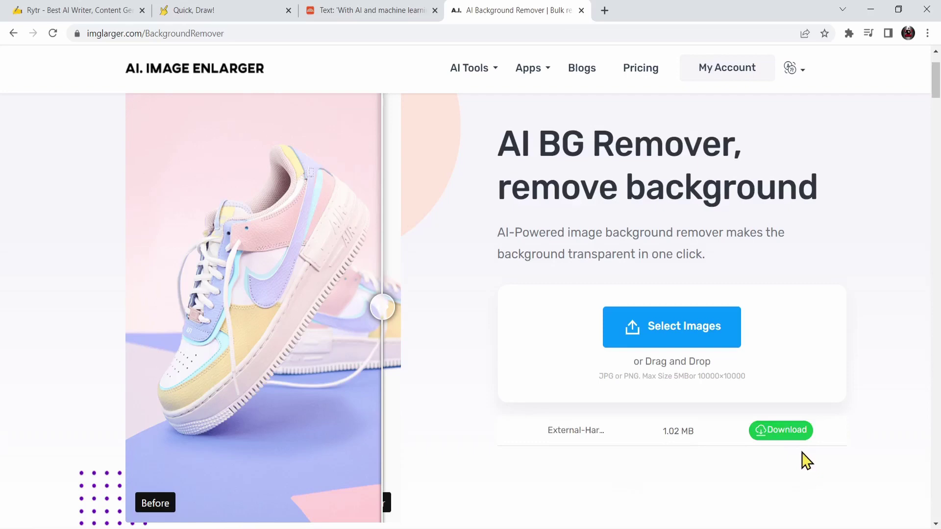
pyautogui.click(784, 434)
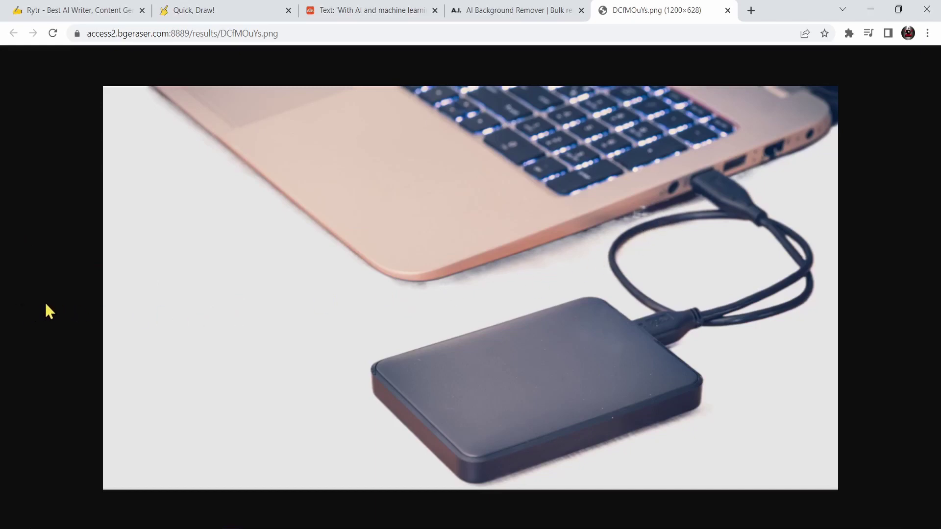
# Close the previous result image and scroll through the AI Image Enlarger page.
pyautogui.click(727, 10)
pyautogui.scroll(-10, 402, 274)
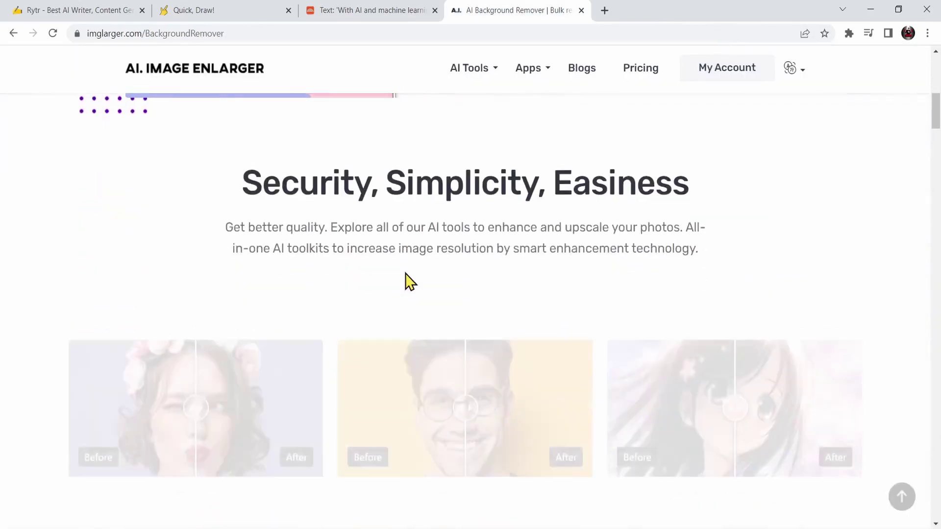
pyautogui.scroll(1, 384, 283)
pyautogui.scroll(-1, 708, 204)
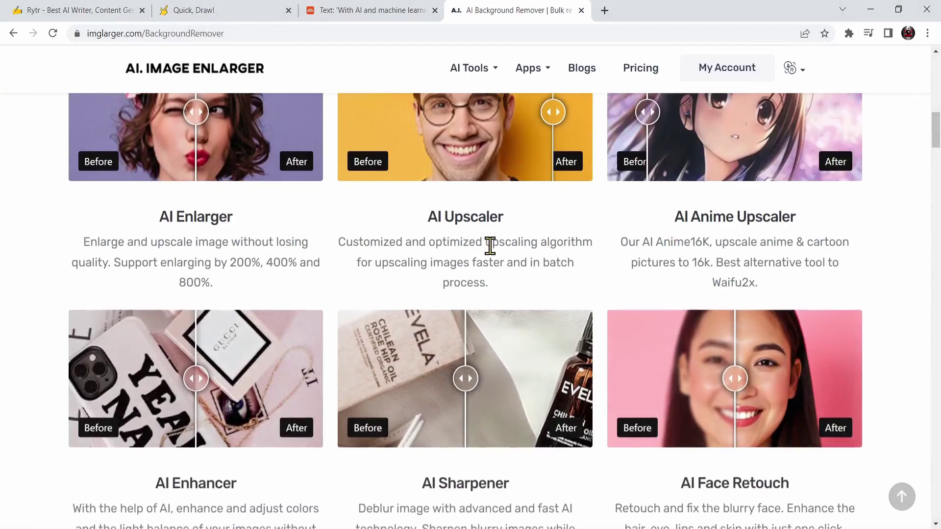
pyautogui.scroll(-5, 343, 316)
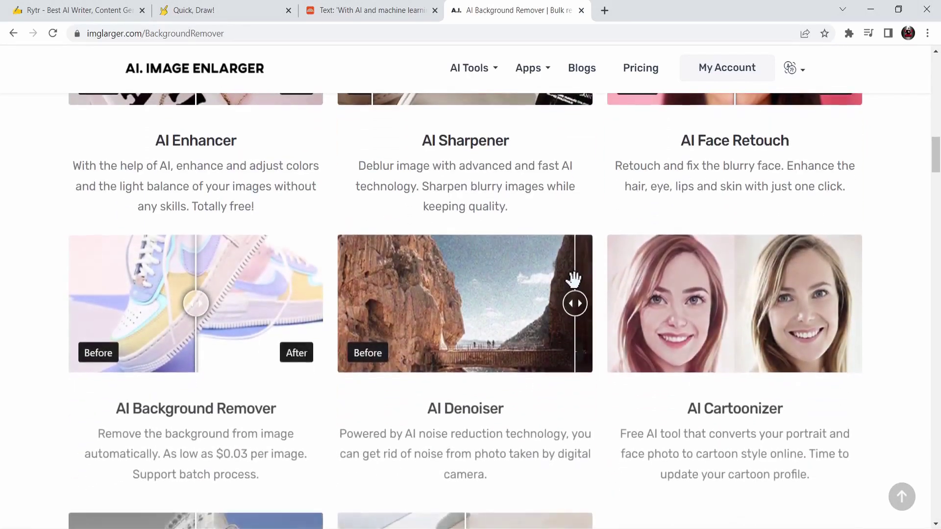
pyautogui.scroll(1, 539, 289)
pyautogui.scroll(1, 524, 300)
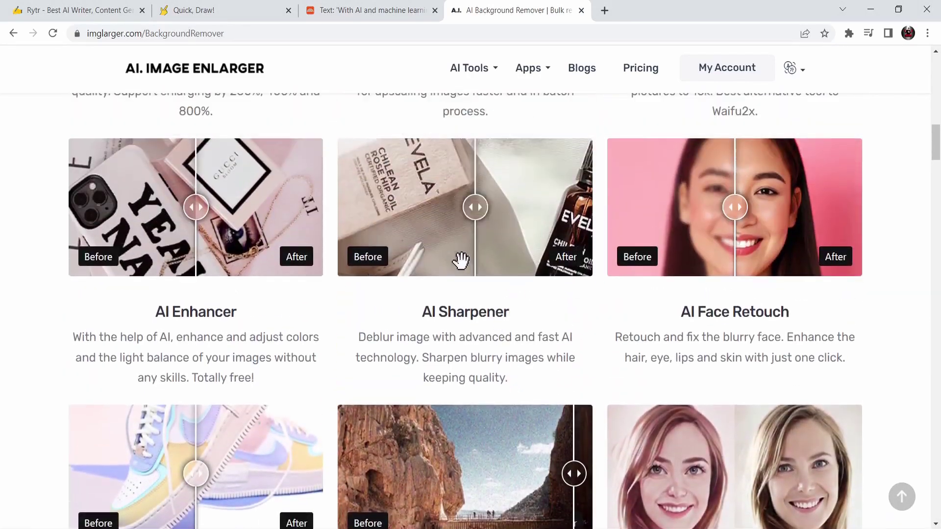
# Sharpen the External-Hard-Drive-Hero photo with AI Sharpener and view the sharpened result.
pyautogui.click(474, 319)
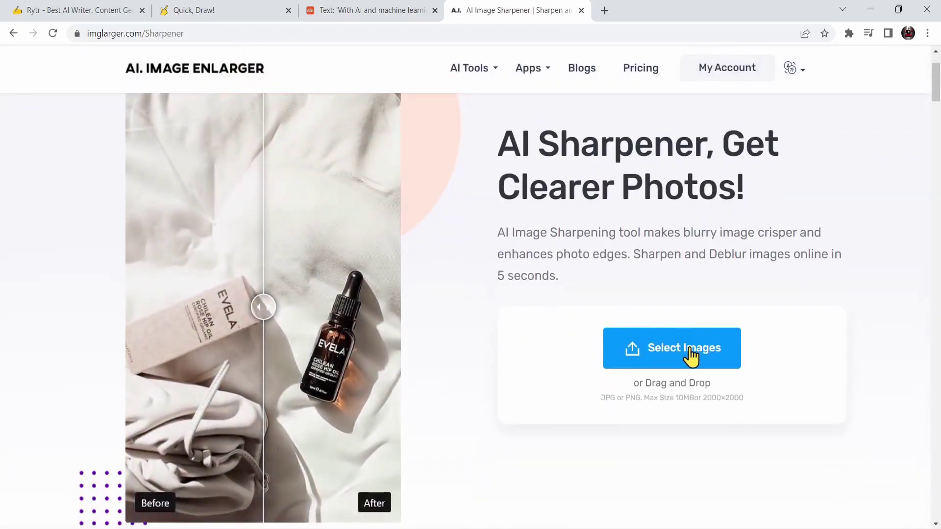
pyautogui.click(689, 346)
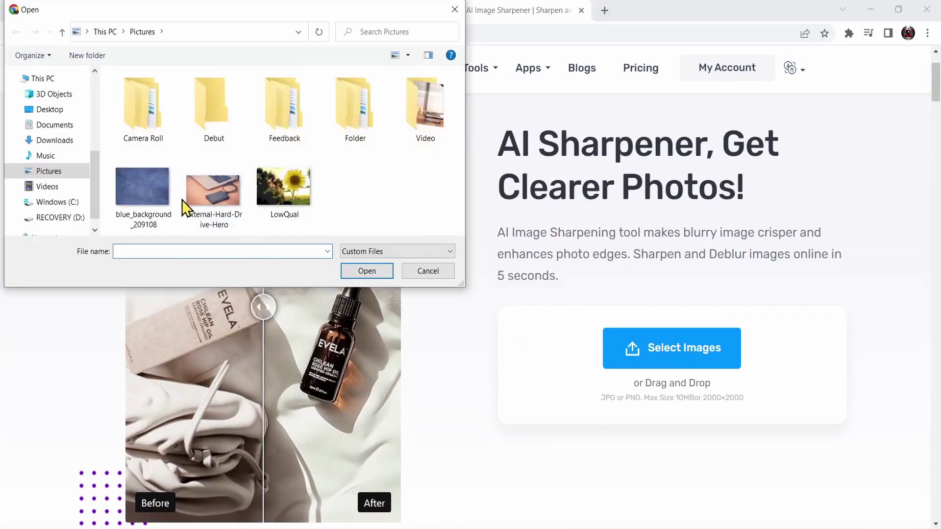
pyautogui.click(199, 183)
pyautogui.click(366, 273)
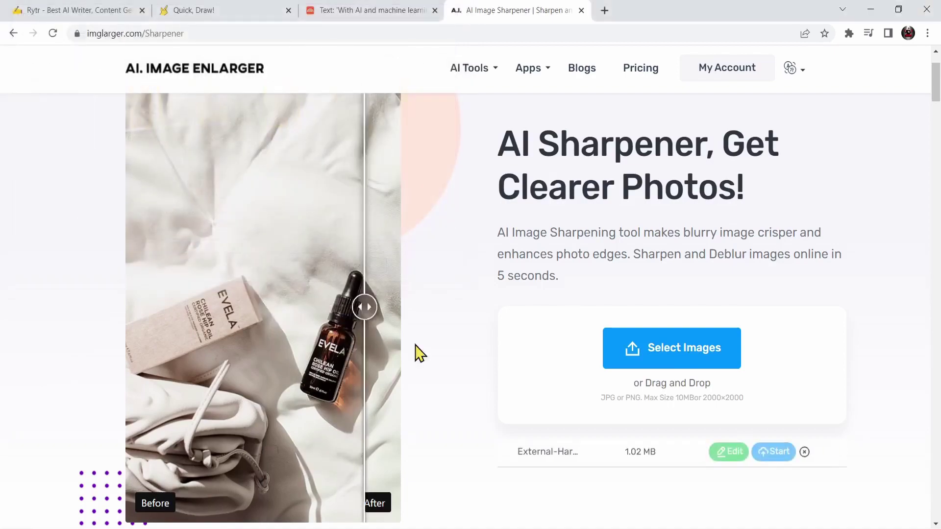
pyautogui.click(774, 451)
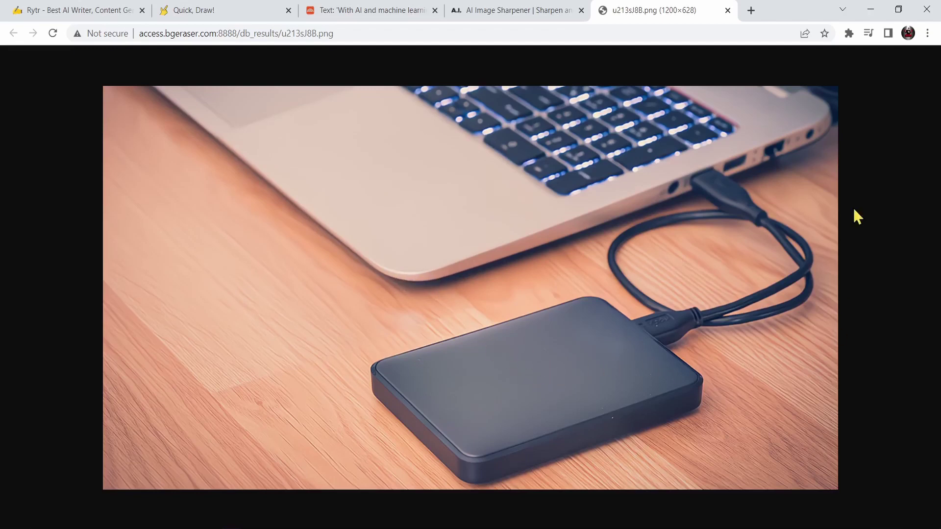
pyautogui.click(727, 11)
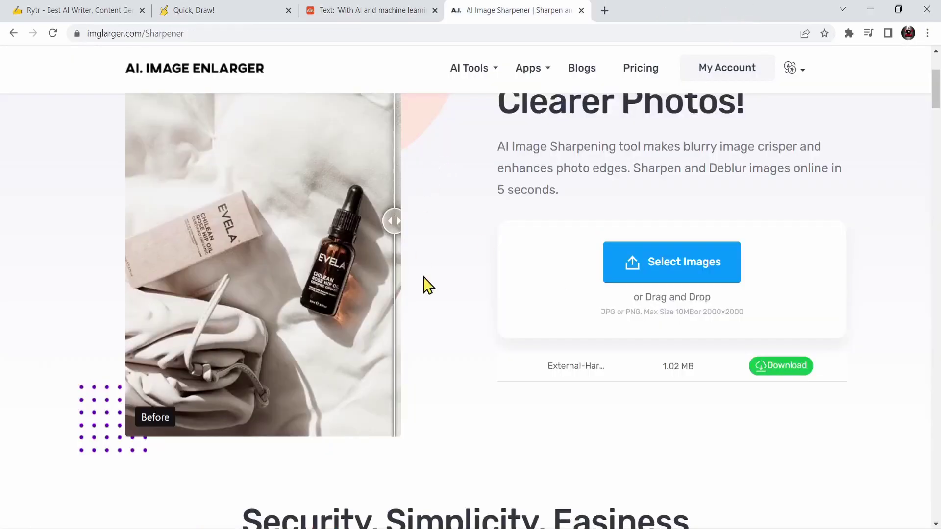
pyautogui.scroll(-5, 425, 284)
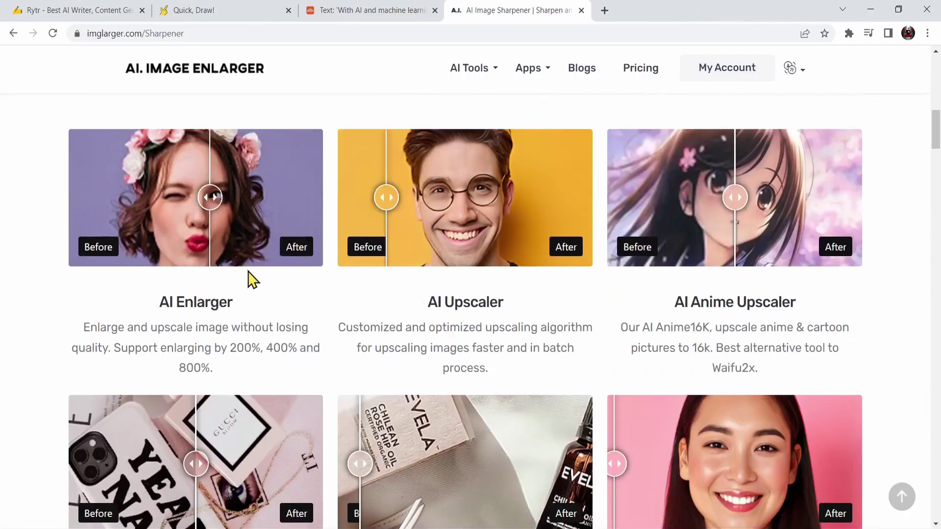
pyautogui.scroll(-7, 483, 290)
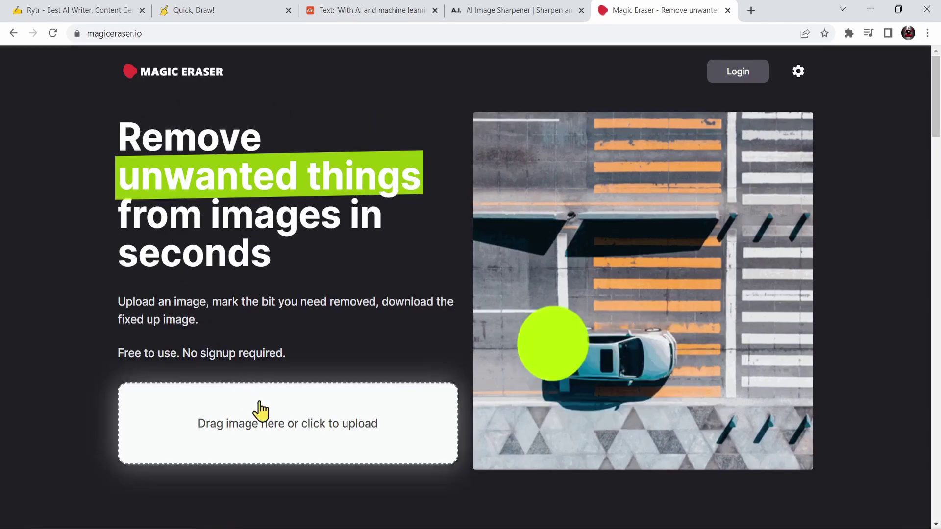
# Upload the External-Hard-Drive-Hero photo into Magic Eraser's editor.
pyautogui.click(277, 417)
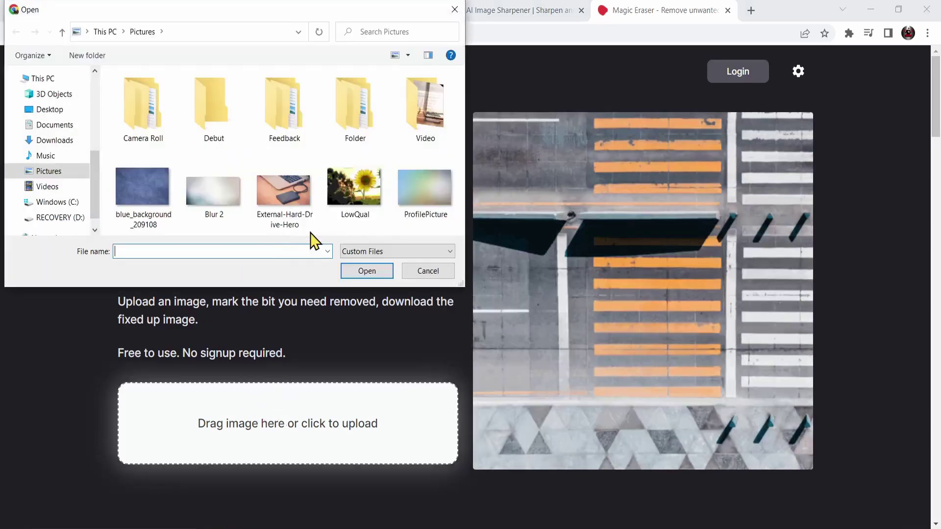
pyautogui.click(284, 196)
pyautogui.click(365, 272)
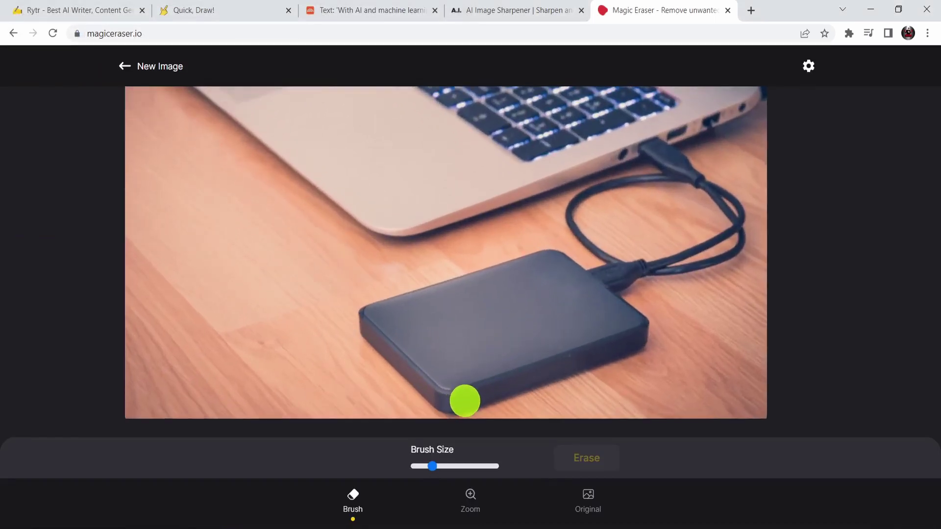
# Brush over the hard drive, its cable and the plug near the laptop port, then erase them.
pyautogui.moveTo(465, 400)
pyautogui.mouseDown()
pyautogui.moveTo(431, 398)
pyautogui.moveTo(373, 337)
pyautogui.moveTo(383, 293)
pyautogui.moveTo(554, 259)
pyautogui.moveTo(598, 287)
pyautogui.moveTo(635, 340)
pyautogui.moveTo(506, 363)
pyautogui.moveTo(490, 323)
pyautogui.moveTo(602, 215)
pyautogui.moveTo(669, 169)
pyautogui.mouseUp()
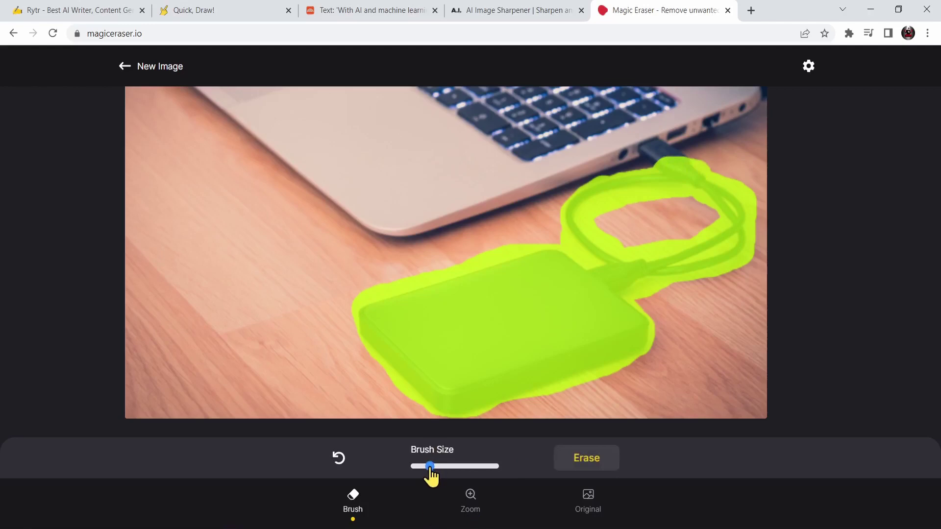
pyautogui.moveTo(430, 472); pyautogui.dragTo(421, 473)
pyautogui.scroll(3, 689, 133)
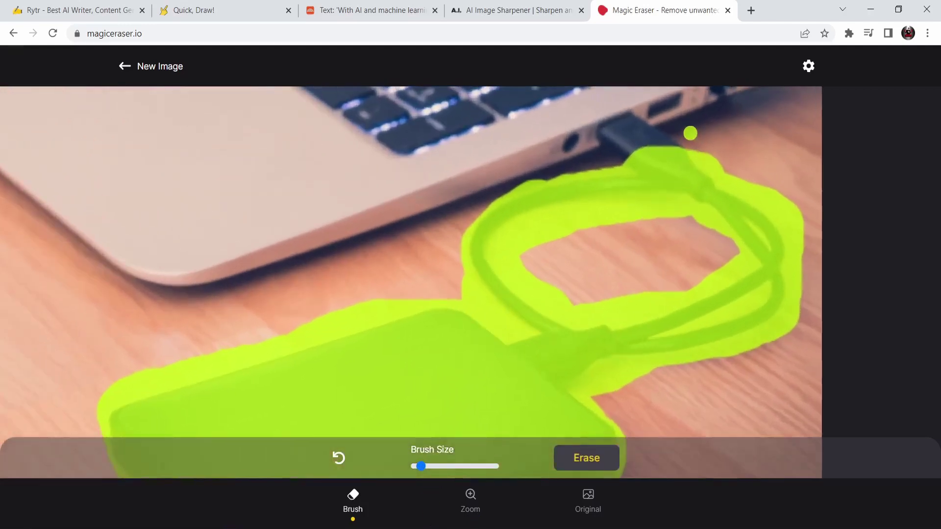
pyautogui.scroll(3, 690, 133)
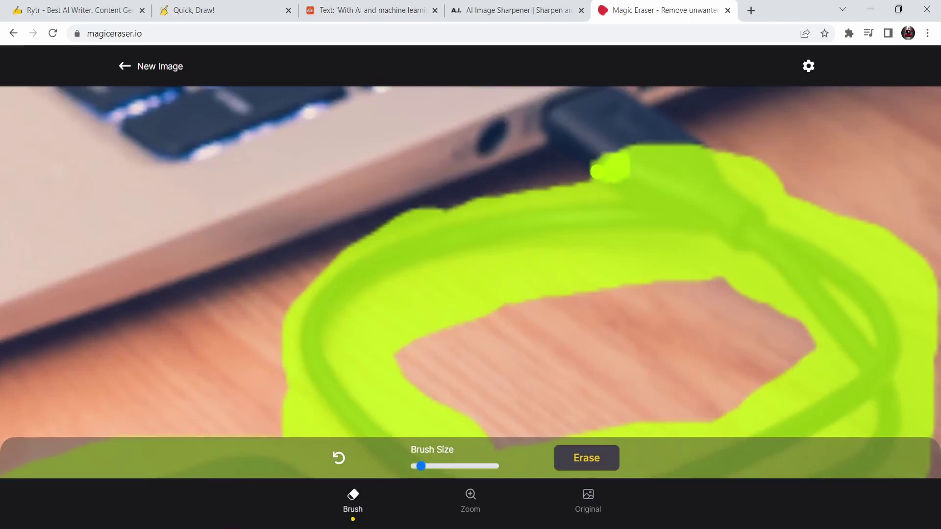
pyautogui.moveTo(423, 465); pyautogui.dragTo(428, 466)
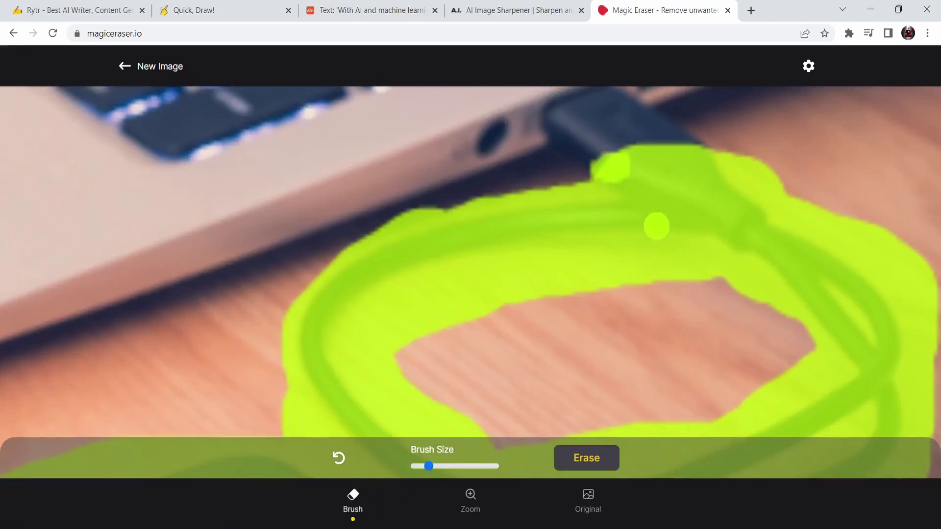
pyautogui.moveTo(619, 163)
pyautogui.mouseDown()
pyautogui.moveTo(588, 147)
pyautogui.moveTo(602, 161)
pyautogui.mouseUp()
pyautogui.scroll(-3, 502, 304)
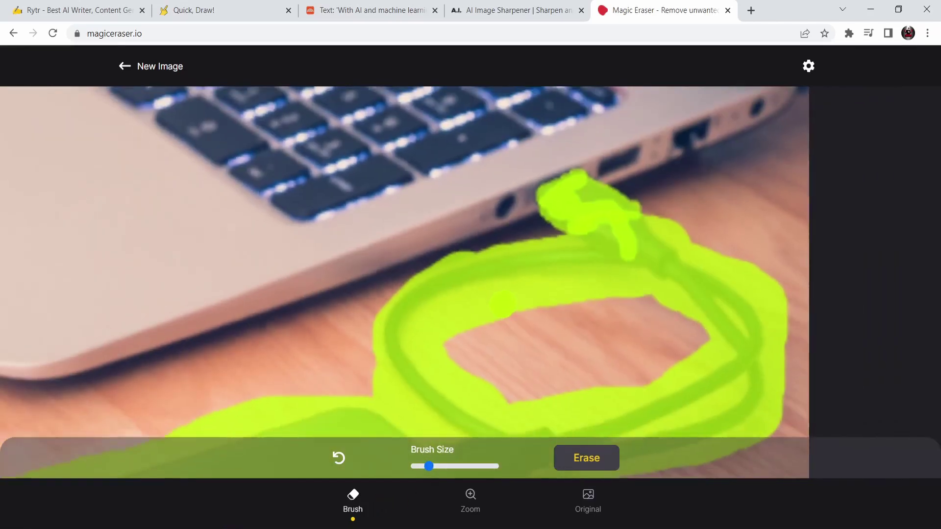
pyautogui.scroll(-5, 395, 309)
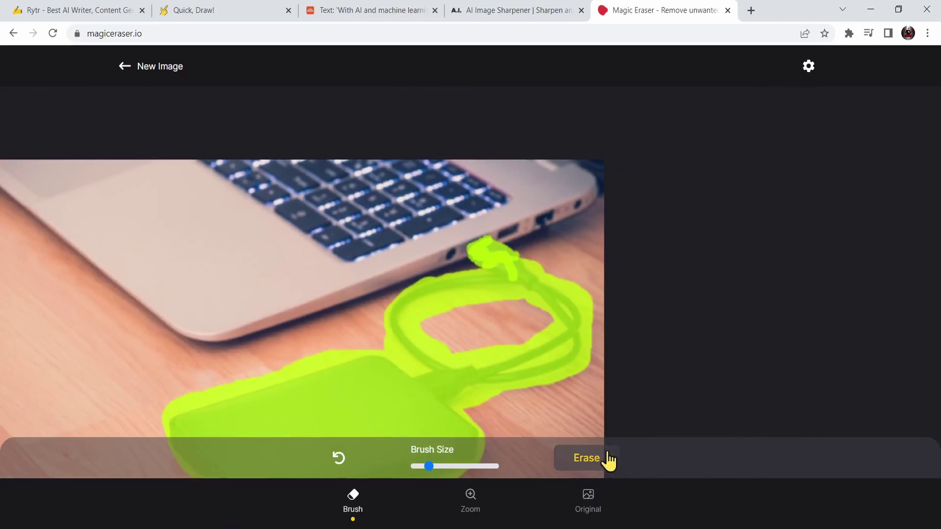
pyautogui.click(592, 462)
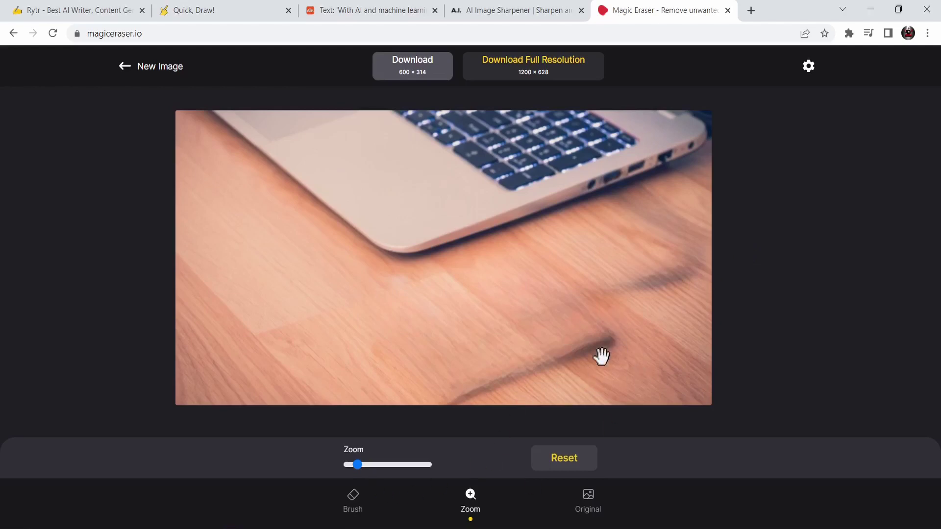
# Erase the cable's leftover shadow on the desk with a larger brush, then start a new image.
pyautogui.click(349, 512)
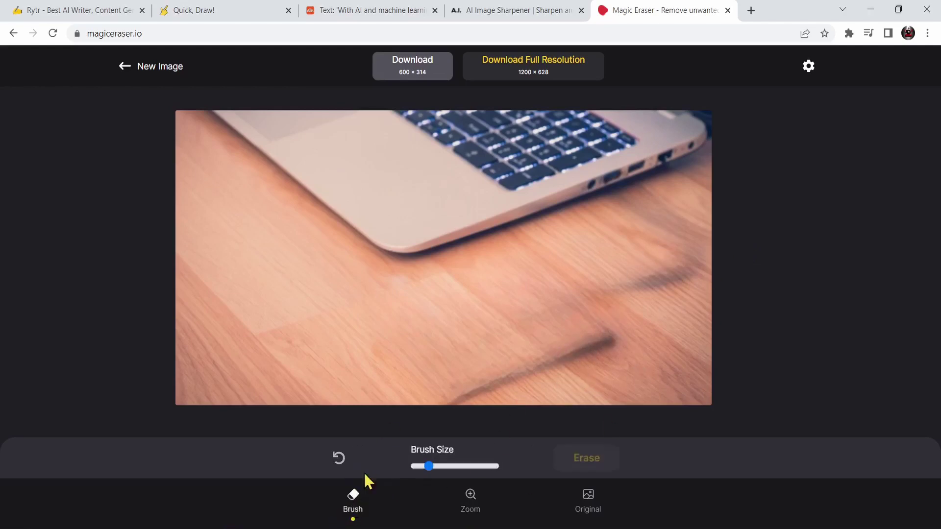
pyautogui.moveTo(426, 470); pyautogui.dragTo(441, 471)
pyautogui.moveTo(615, 334)
pyautogui.mouseDown()
pyautogui.moveTo(451, 392)
pyautogui.moveTo(598, 277)
pyautogui.moveTo(686, 245)
pyautogui.moveTo(705, 211)
pyautogui.mouseUp()
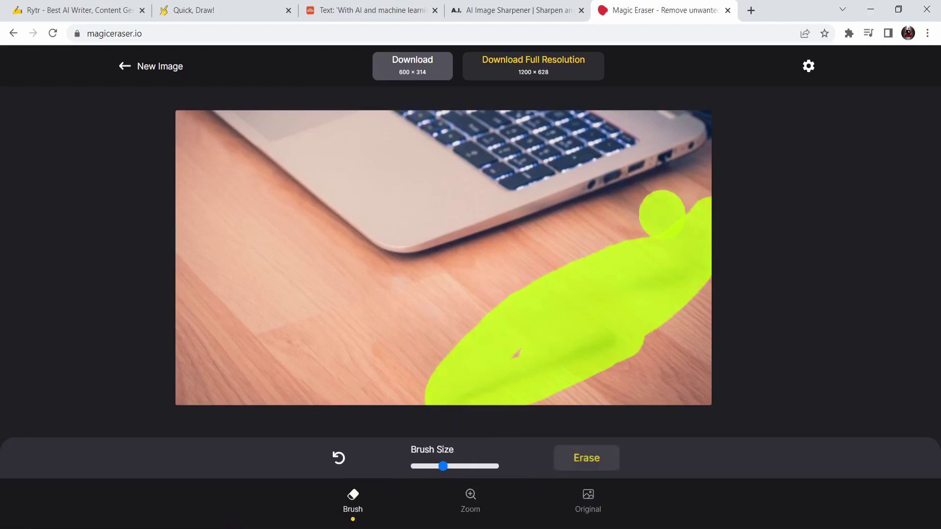
pyautogui.moveTo(646, 213)
pyautogui.mouseDown()
pyautogui.moveTo(614, 217)
pyautogui.moveTo(637, 193)
pyautogui.moveTo(646, 232)
pyautogui.mouseUp()
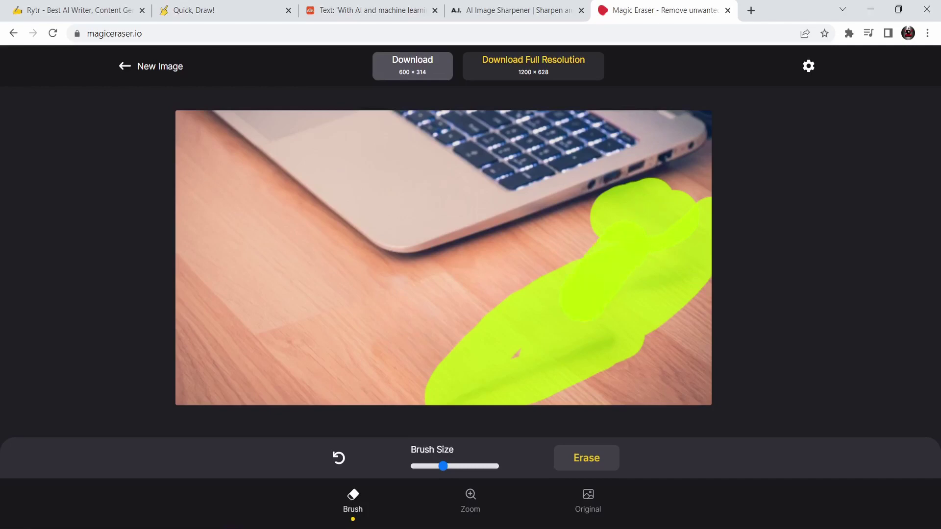
pyautogui.click(605, 459)
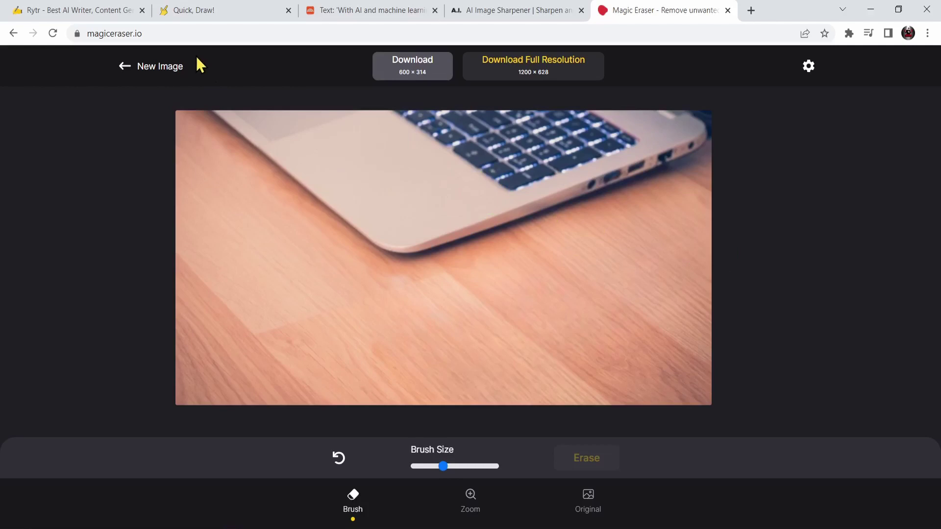
pyautogui.click(156, 68)
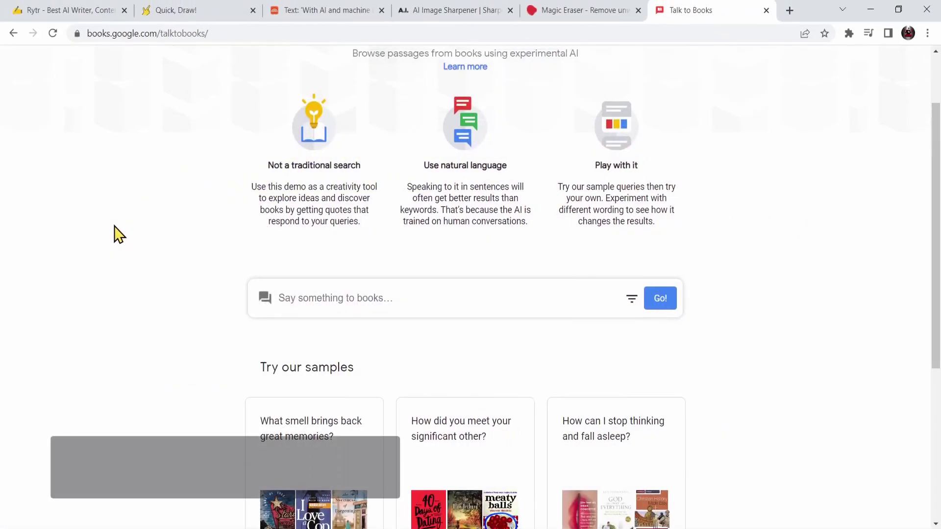
# Ask Talk to Books 'what means programming?'.
pyautogui.scroll(2, 289, 347)
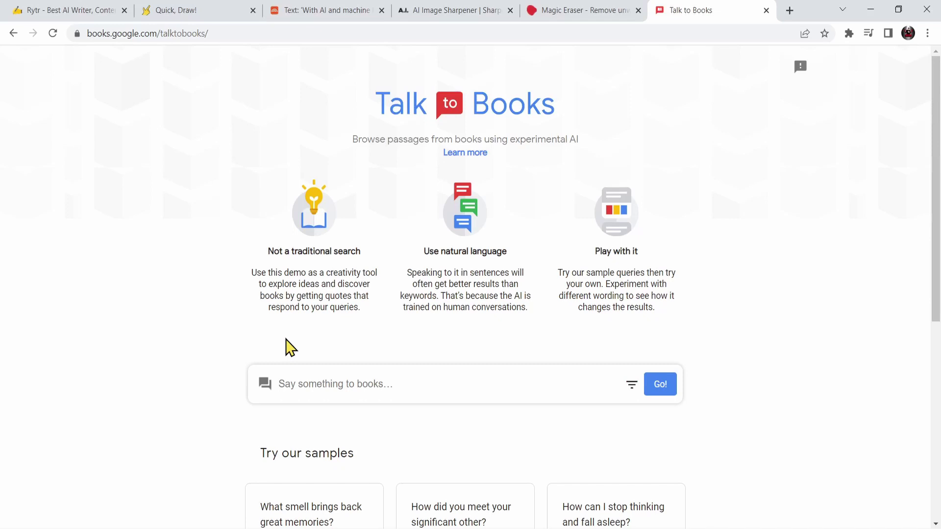
pyautogui.write('what means programming?')
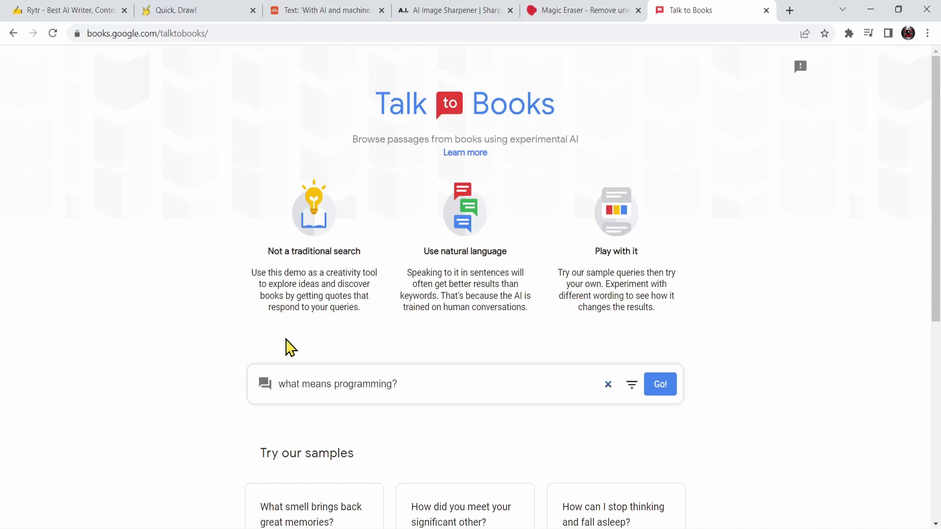
pyautogui.press('Return')
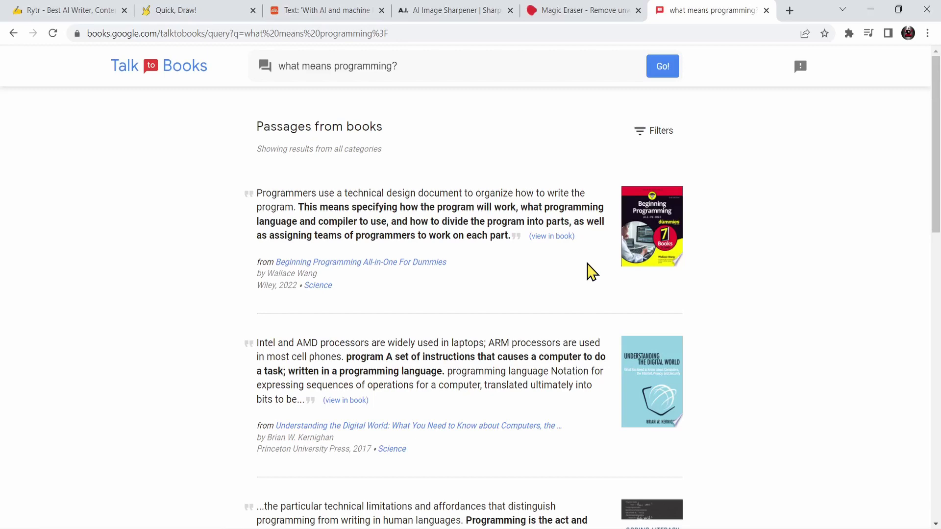
pyautogui.scroll(-5, 558, 264)
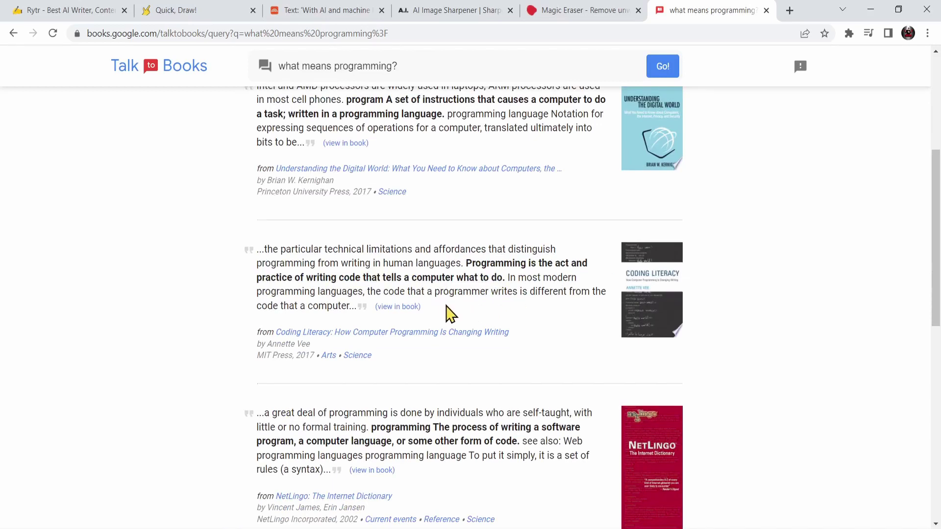
pyautogui.moveTo(418, 311); pyautogui.dragTo(277, 249)
pyautogui.click(501, 318)
pyautogui.scroll(5, 577, 279)
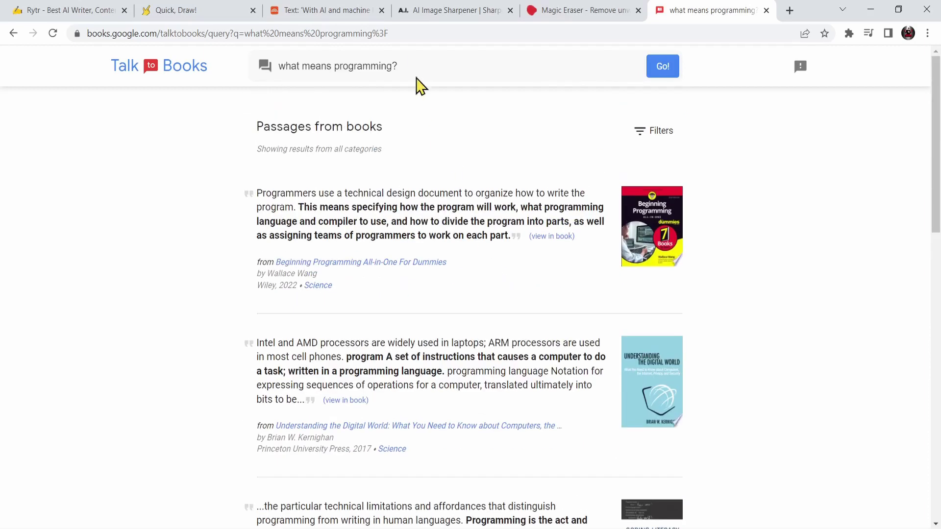
# Replace 'programming' with 'machine learning' in the query and search again.
pyautogui.click(411, 59)
pyautogui.hotkey('ctrl', 'shift', 'Left')
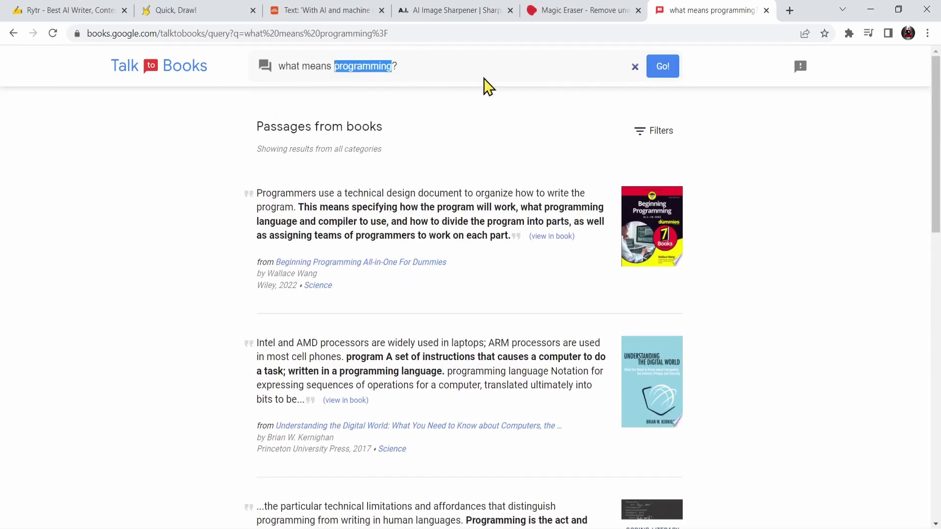
pyautogui.write('machine ')
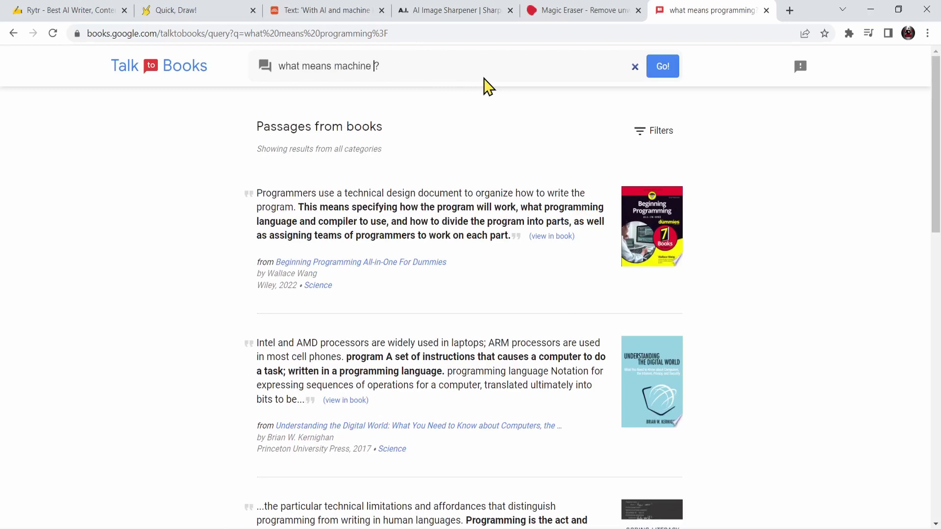
pyautogui.write('learning')
pyautogui.press('Return')
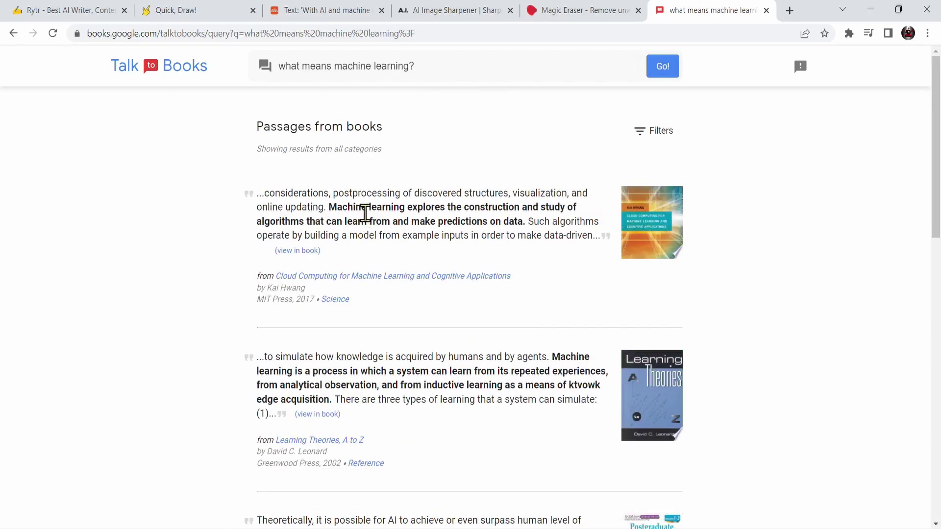